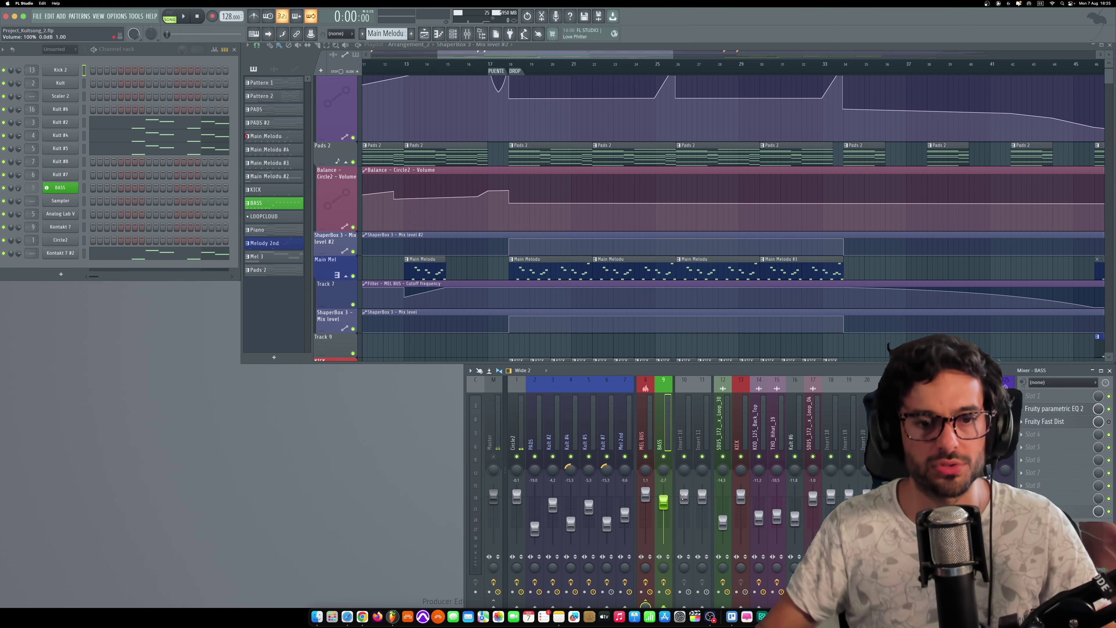
# Scroll the mixer back to the first tracks and play the song from the DROP marker.
pyautogui.moveTo(468, 466); pyautogui.dragTo(193, 408)
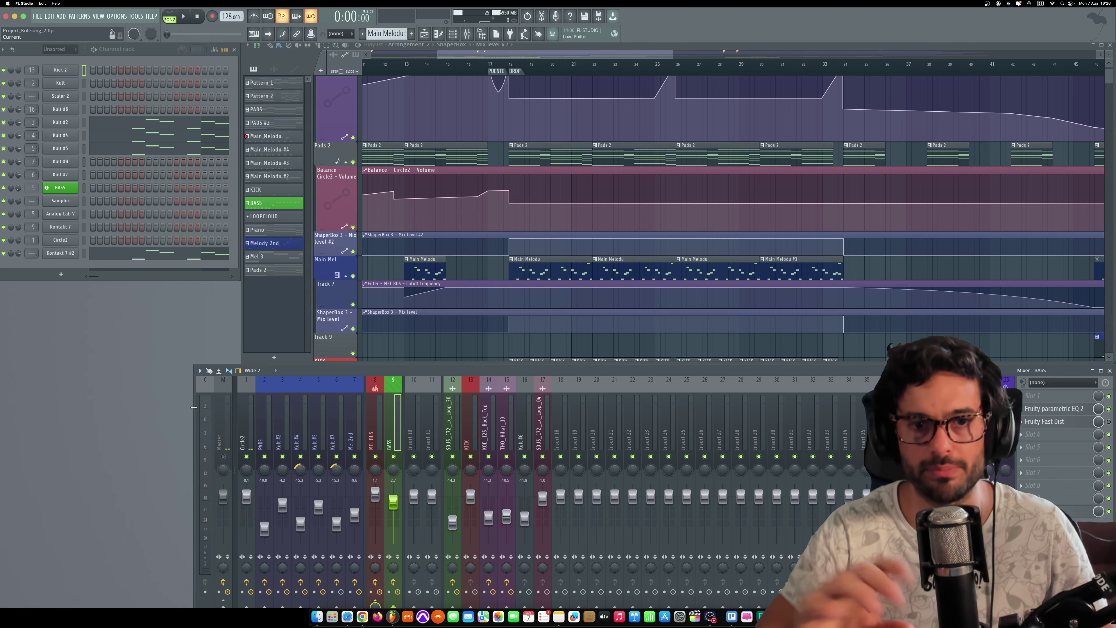
pyautogui.press('space')
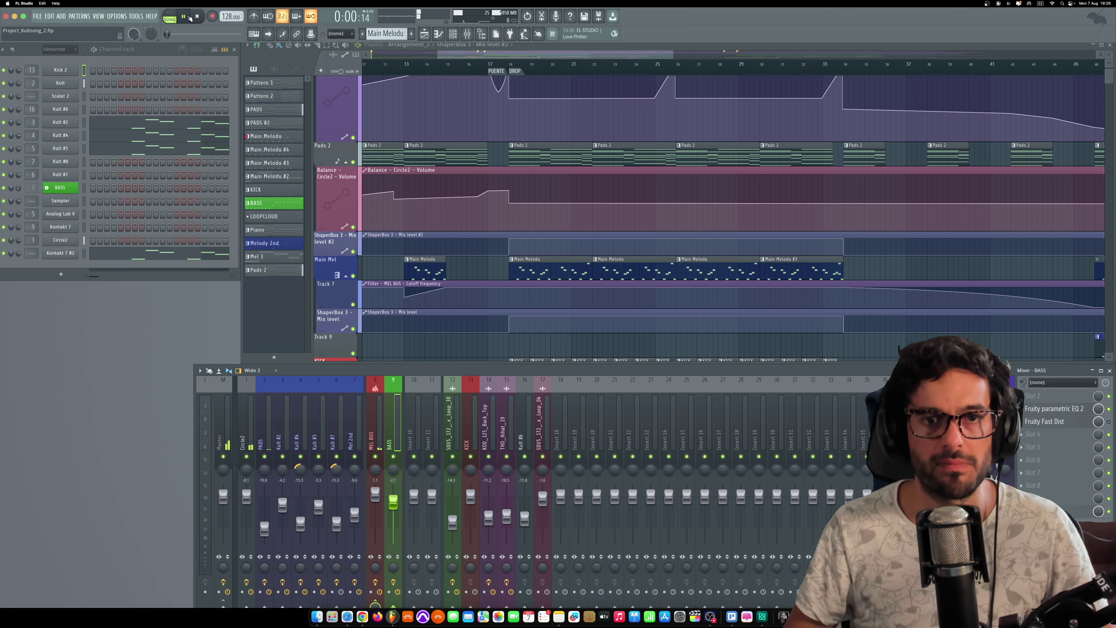
pyautogui.click(510, 71)
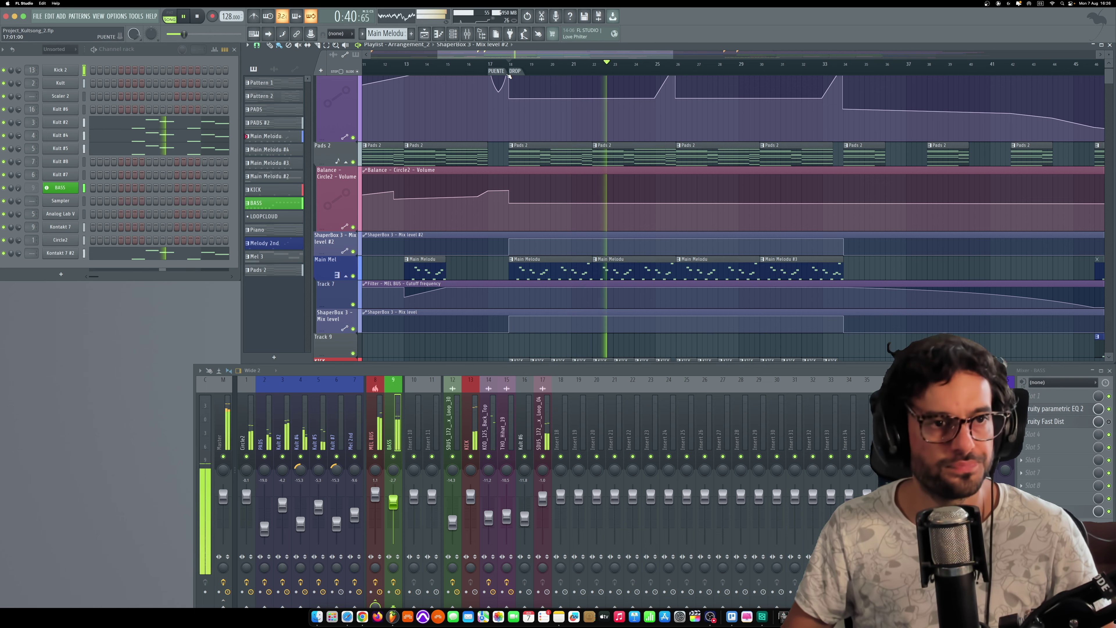
pyautogui.scroll(1, 510, 76)
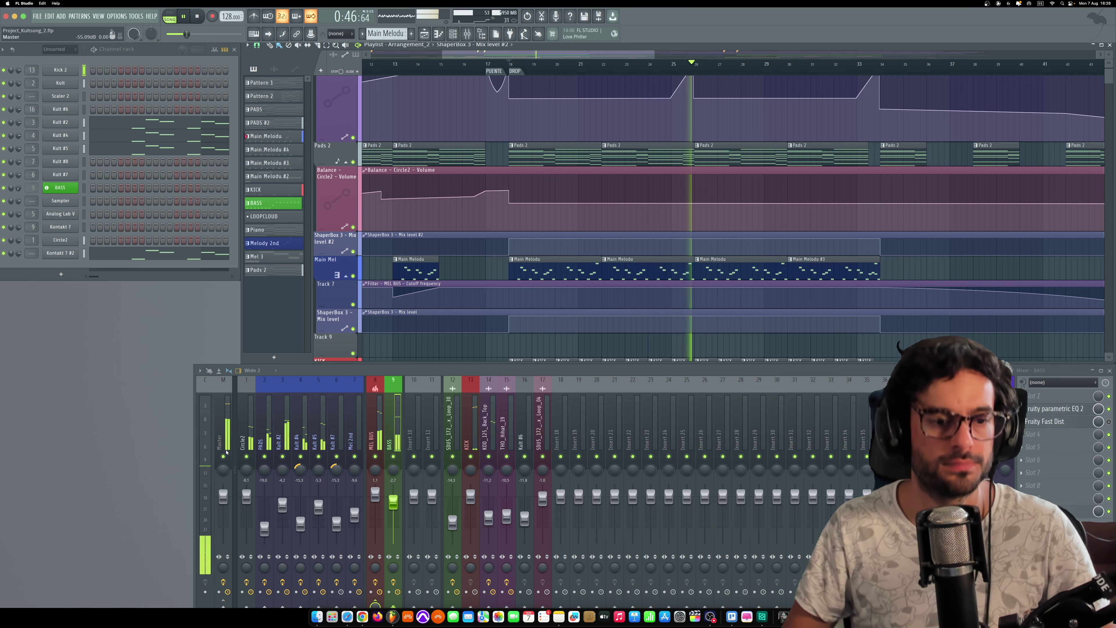
pyautogui.press('space')
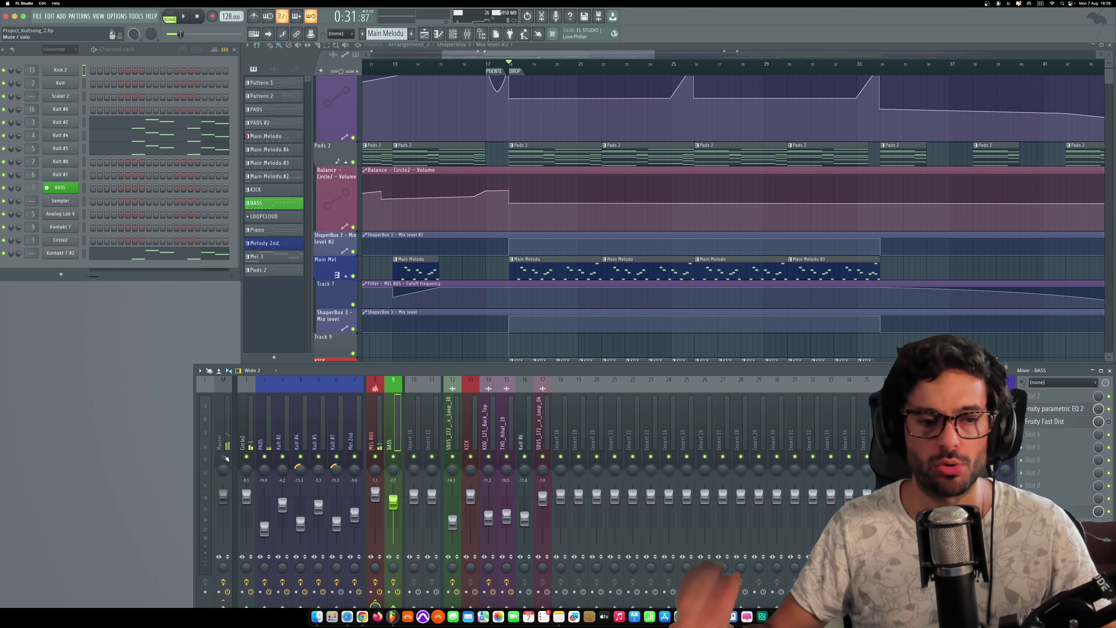
# Reset the mixer volumes of PADS, Kult #2, Kult #4, Kult #5, Kult #7 and Mel 2nd to default.
pyautogui.click(251, 438)
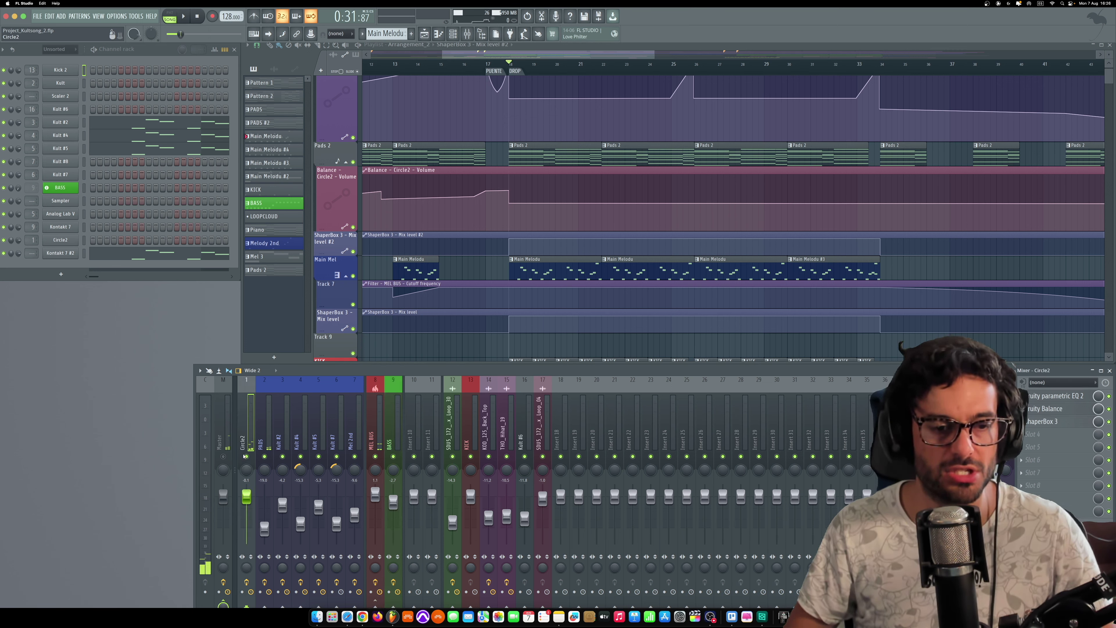
pyautogui.rightClick(263, 535)
pyautogui.click(285, 470)
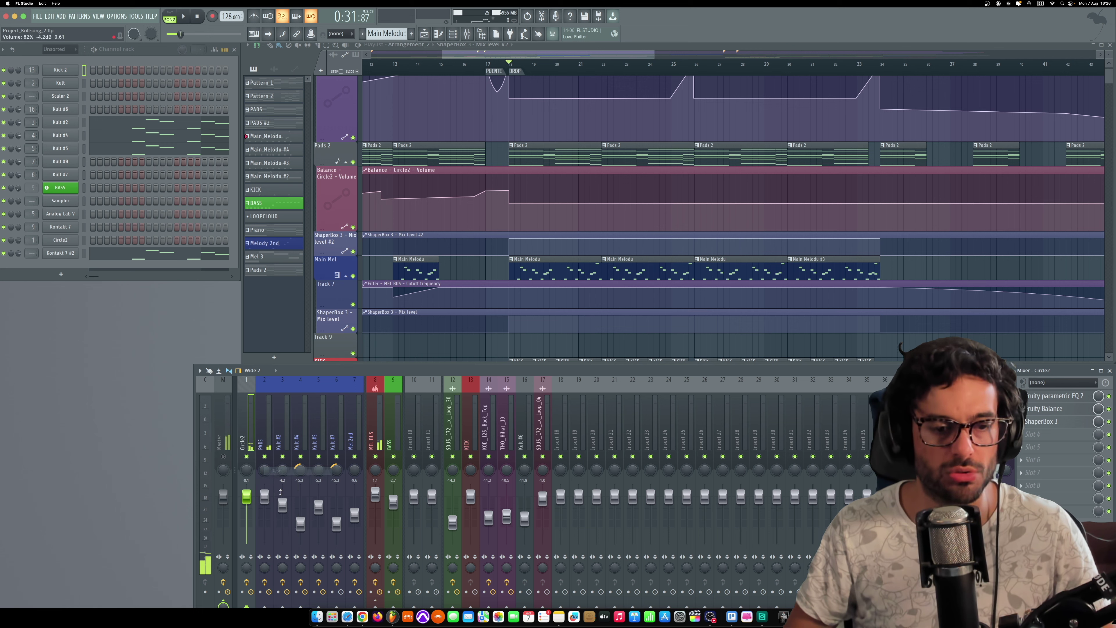
pyautogui.rightClick(283, 519)
pyautogui.click(299, 471)
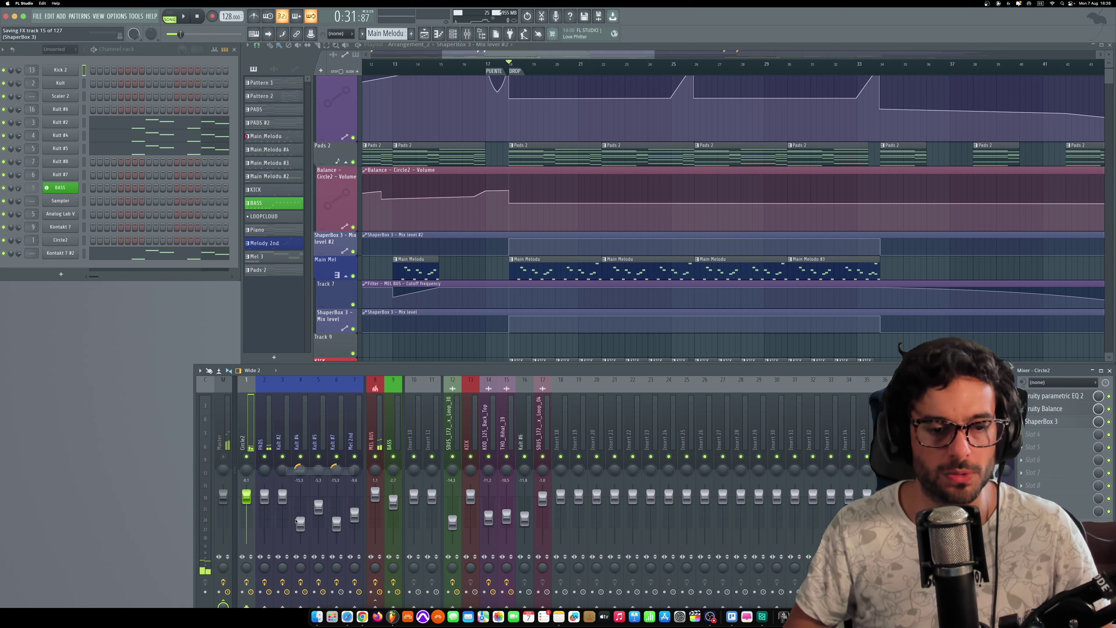
pyautogui.rightClick(300, 523)
pyautogui.click(307, 471)
pyautogui.rightClick(316, 501)
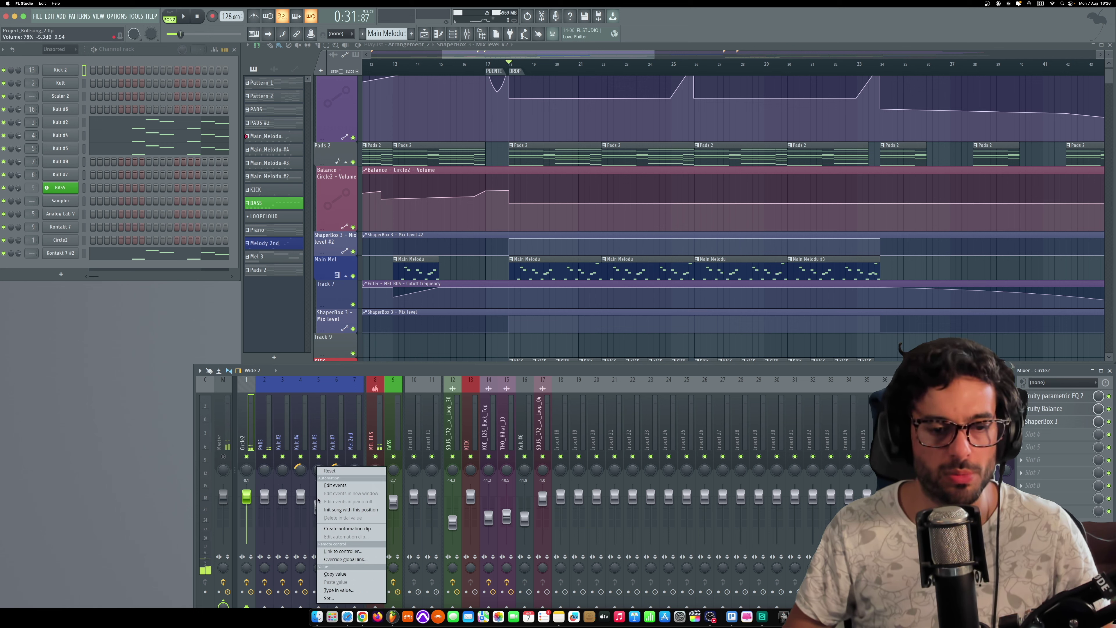
pyautogui.click(326, 471)
pyautogui.rightClick(334, 522)
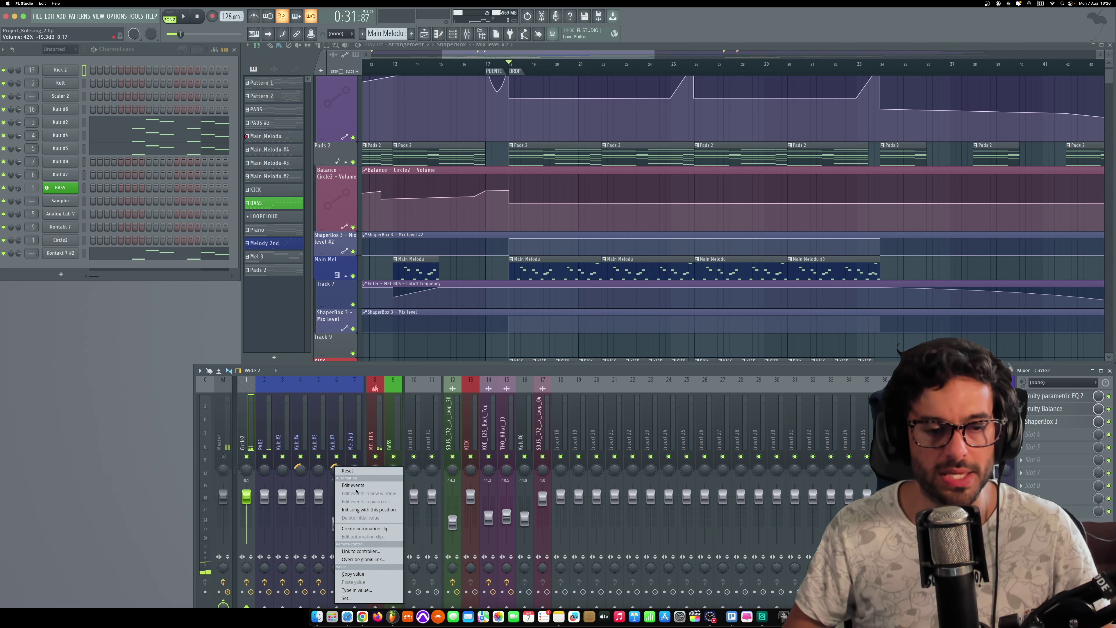
pyautogui.click(356, 472)
pyautogui.rightClick(354, 497)
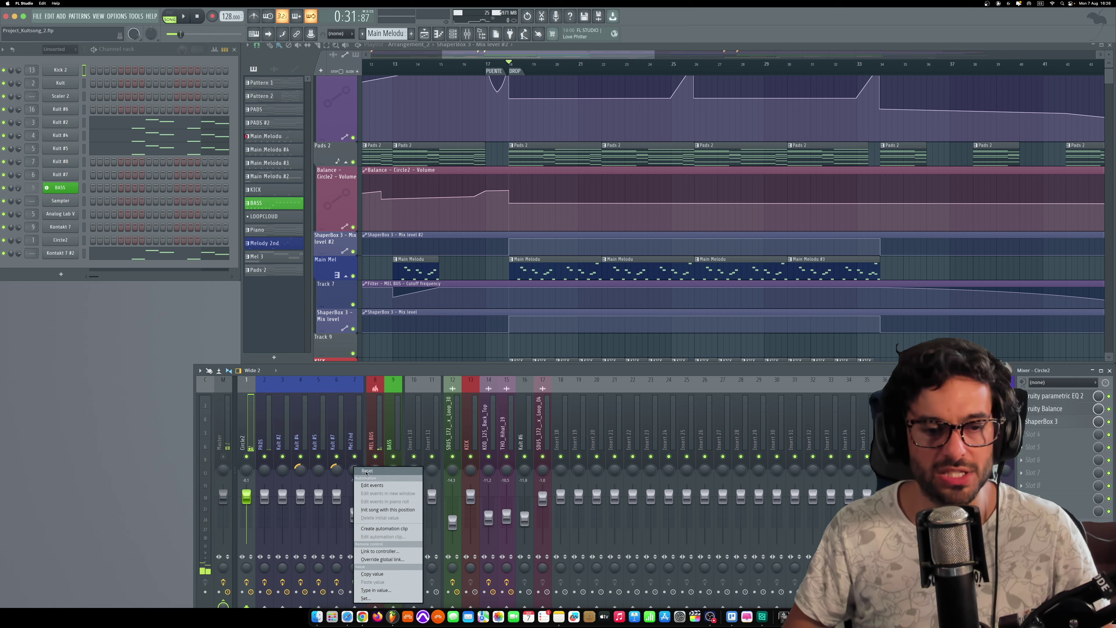
pyautogui.click(364, 471)
# Reset the mixer volumes of BASS, the loop on track 12, the top loop, the hi-hat and Kult #6, and audition the drop.
pyautogui.rightClick(395, 504)
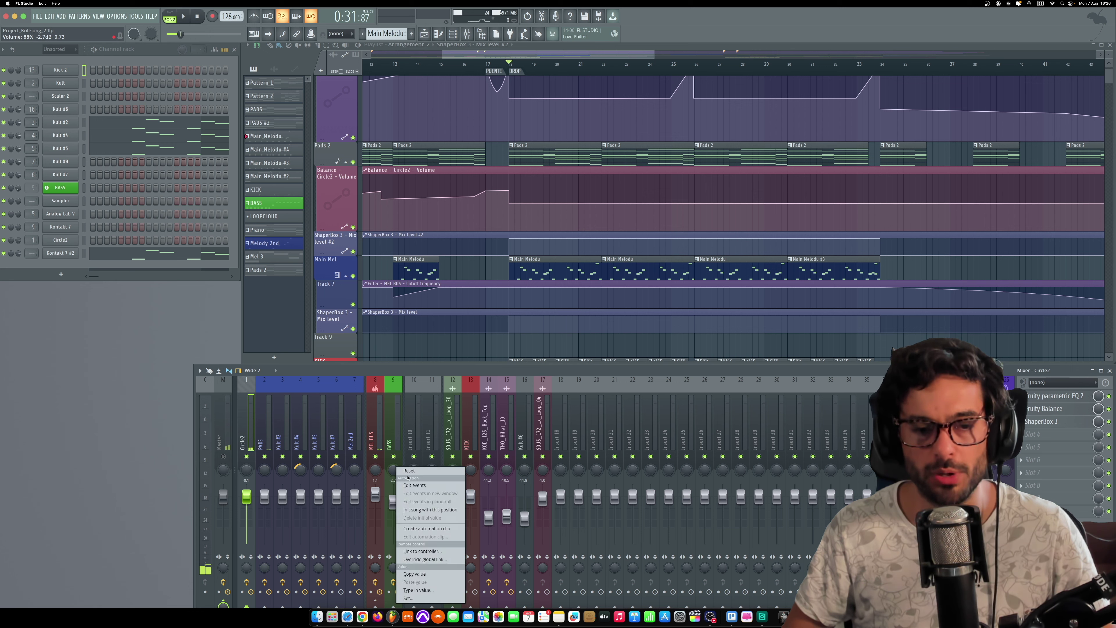
pyautogui.click(409, 470)
pyautogui.rightClick(452, 497)
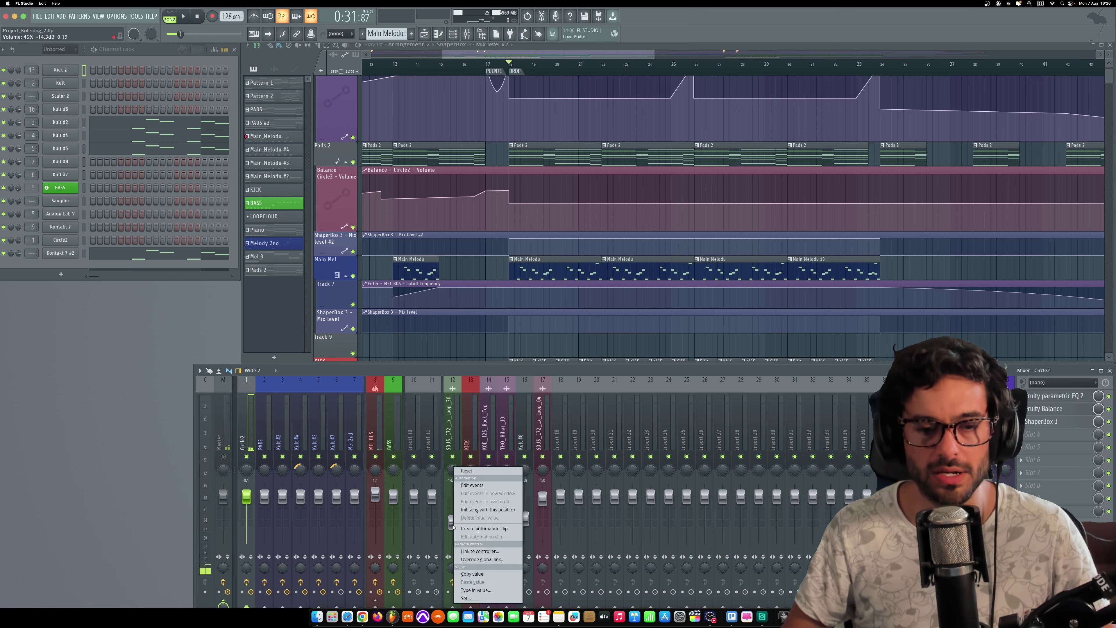
pyautogui.click(462, 471)
pyautogui.rightClick(489, 520)
pyautogui.click(503, 471)
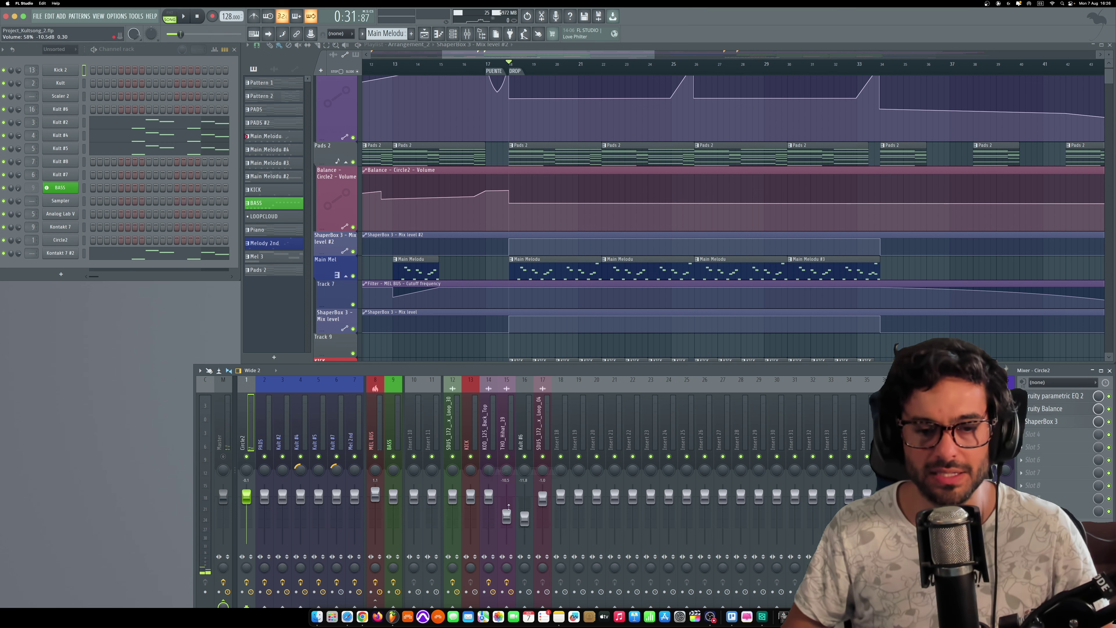
pyautogui.rightClick(506, 497)
pyautogui.click(520, 470)
pyautogui.rightClick(527, 516)
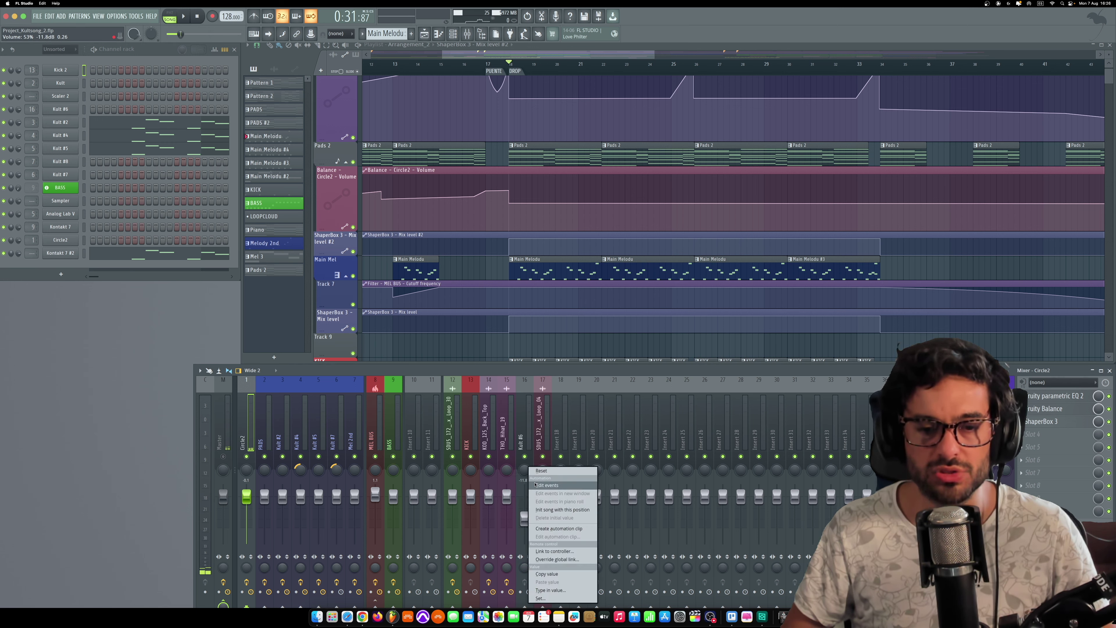
pyautogui.click(541, 470)
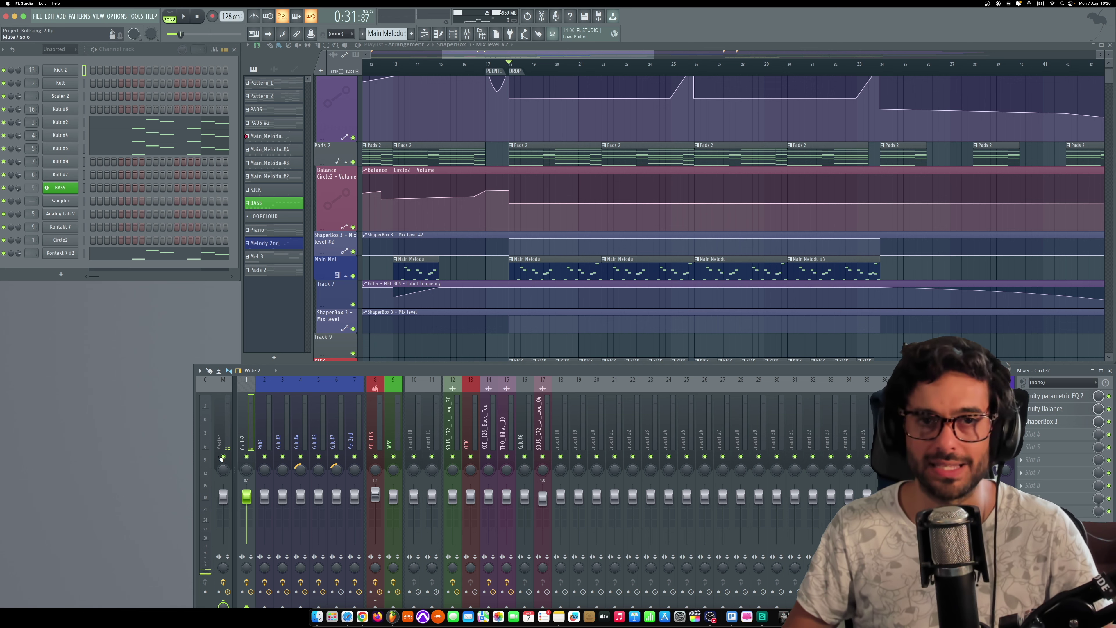
pyautogui.press('space')
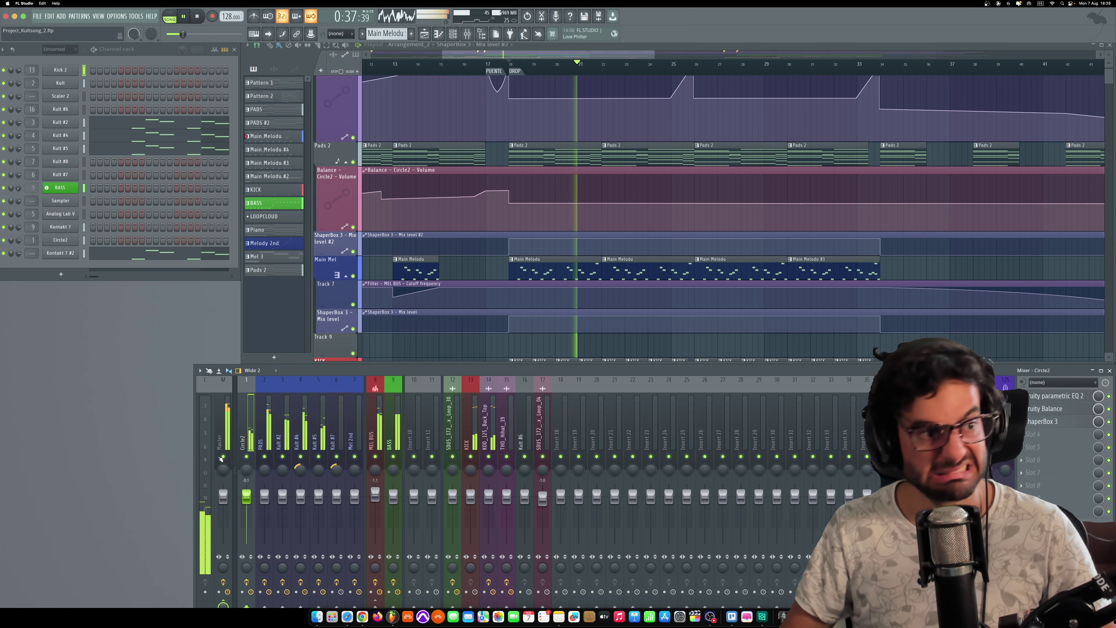
pyautogui.press('space')
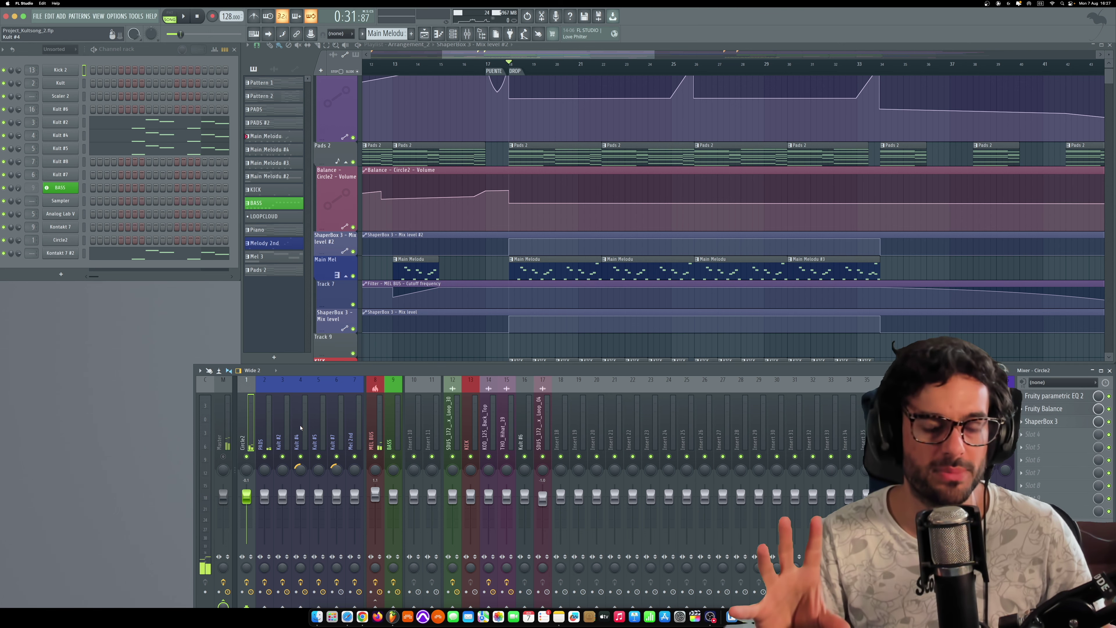
# Undo the volume resets across the mixer tracks.
pyautogui.press('super+alt+z')
pyautogui.press('super+alt+z')
pyautogui.press('super+alt+z')
pyautogui.press('super+alt+z')
pyautogui.press('super+alt+z')
pyautogui.press('super+alt+z')
pyautogui.press('super+alt+z')
pyautogui.press('super+alt+z')
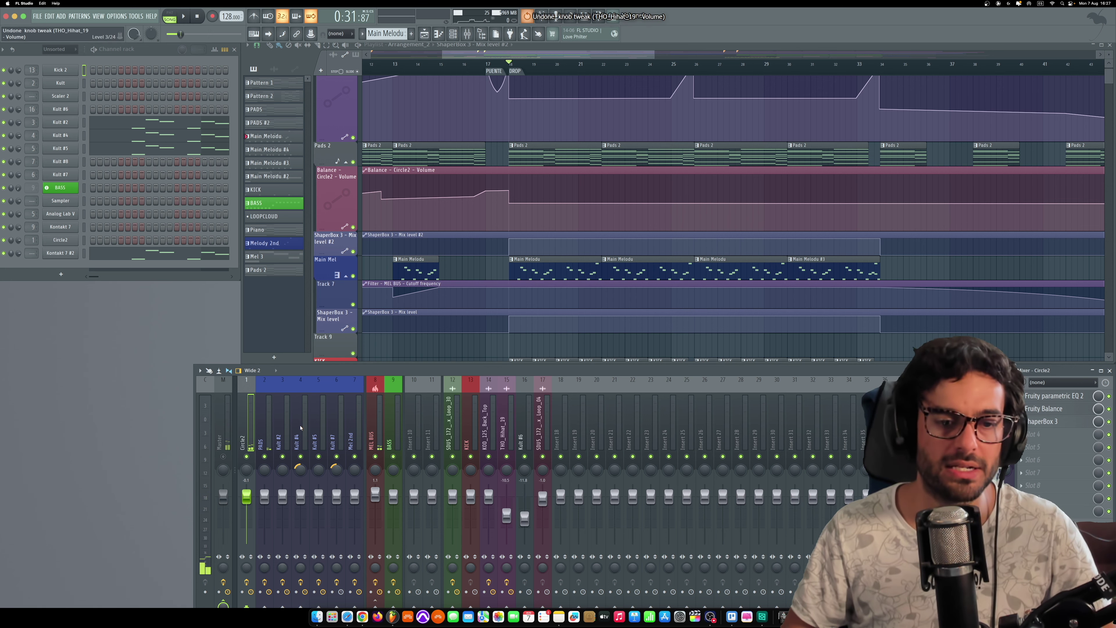
pyautogui.press('super+alt+z')
pyautogui.press('super+alt+z')
pyautogui.press('super+alt+z')
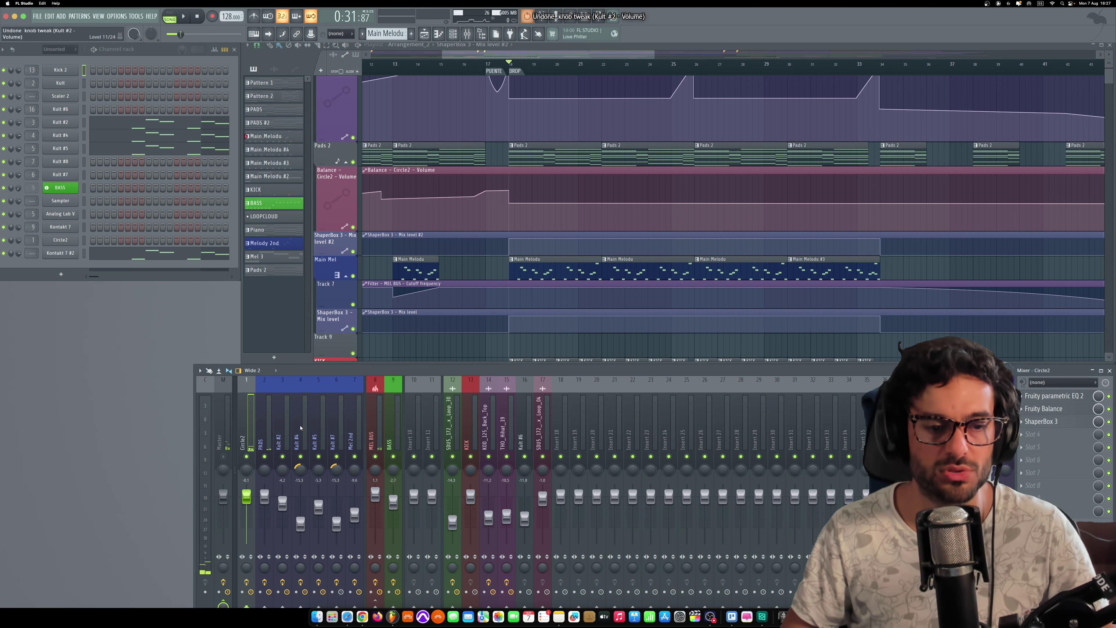
# Play the drop with the restored levels and select the Master track to check its level.
pyautogui.hscroll(2, 276, 453)
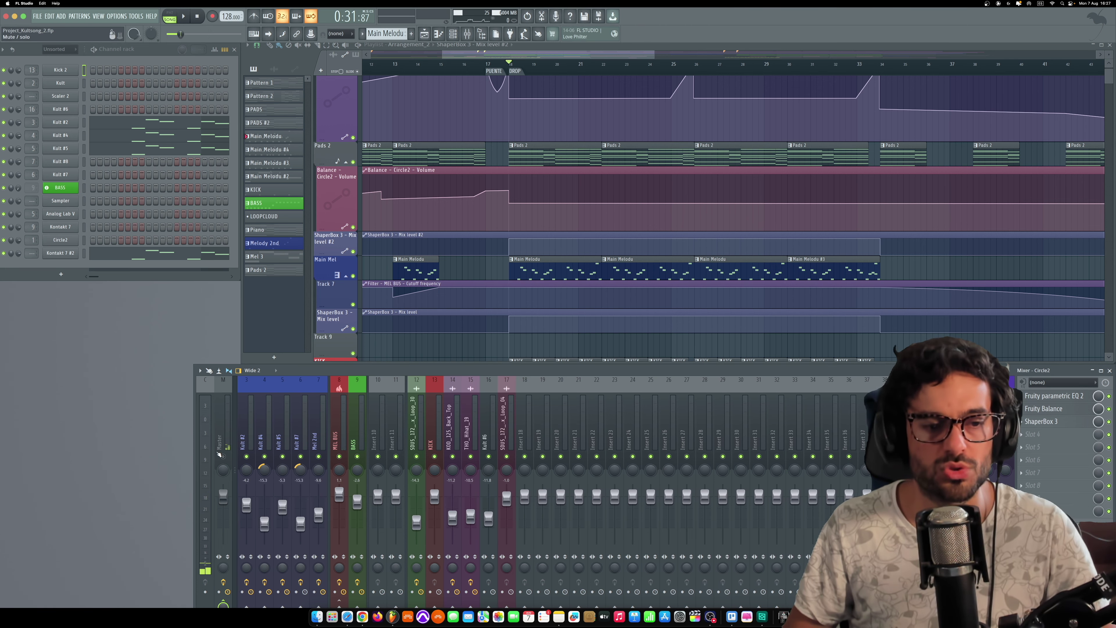
pyautogui.press('space')
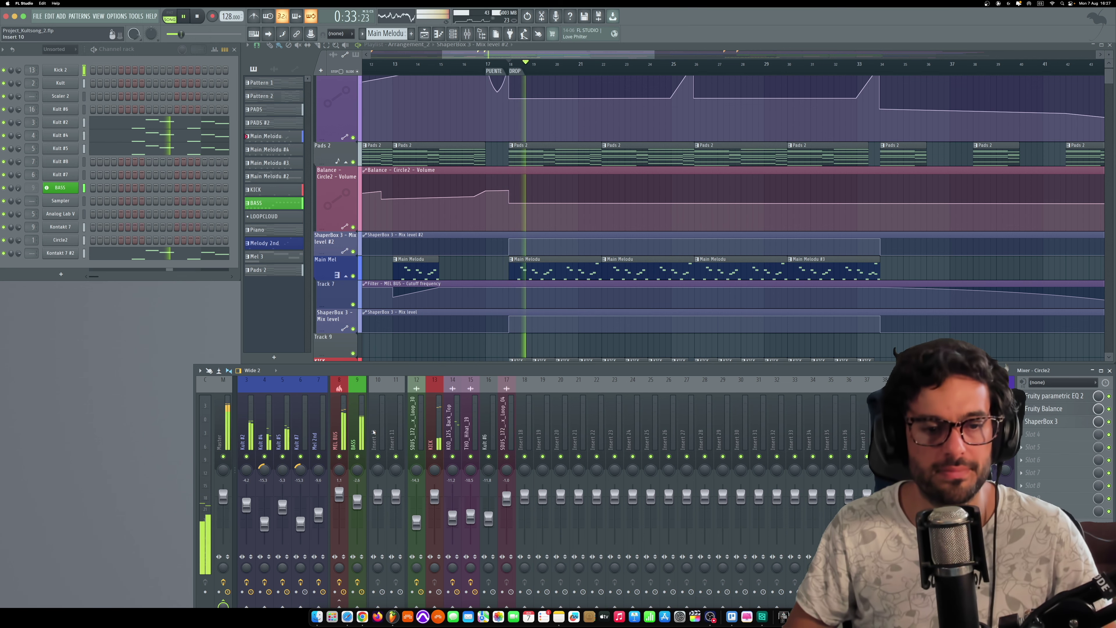
pyautogui.hscroll(-2, 374, 432)
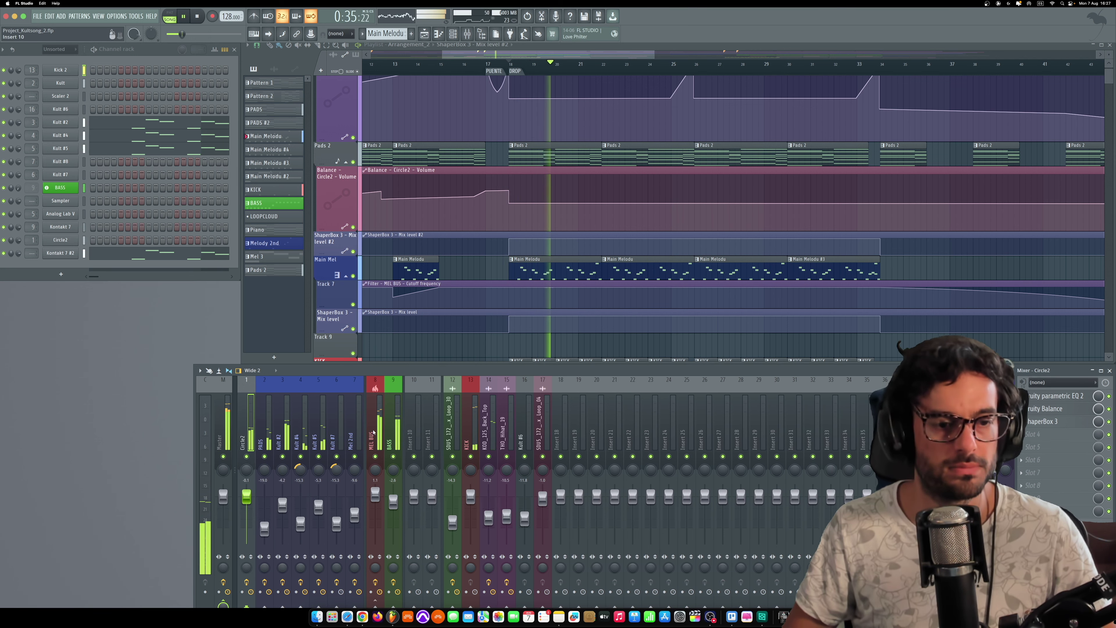
pyautogui.click(229, 431)
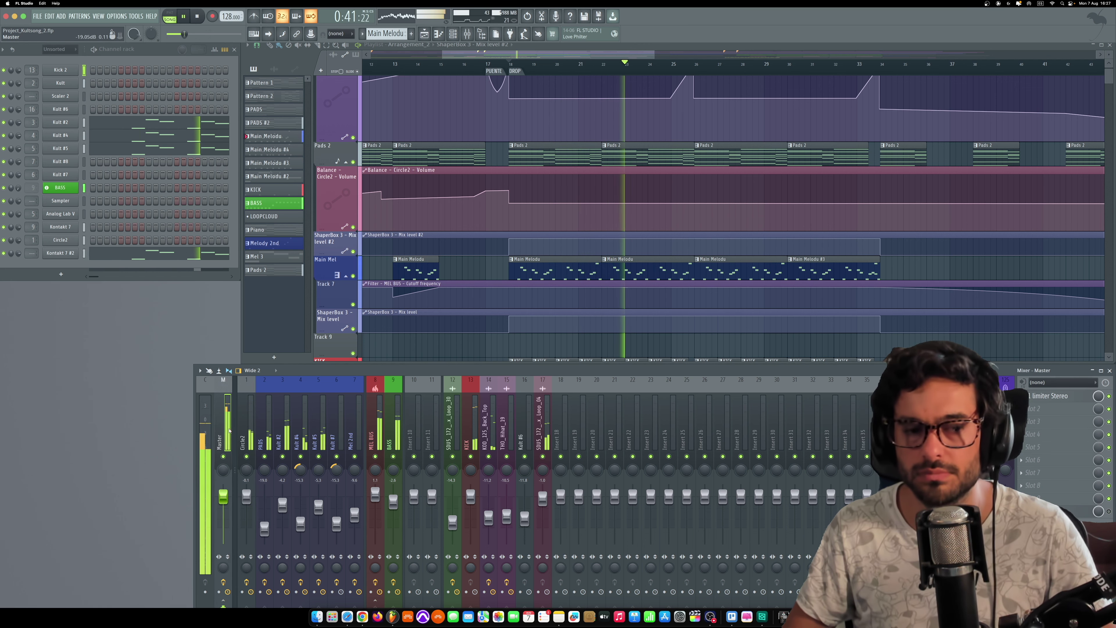
pyautogui.press('space')
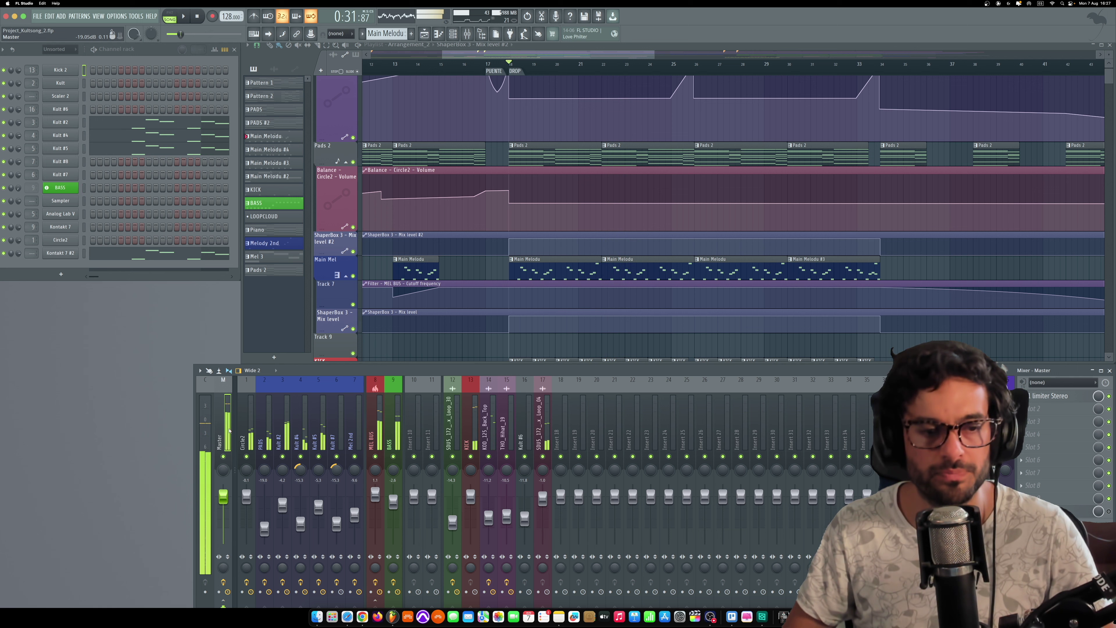
pyautogui.click(224, 457)
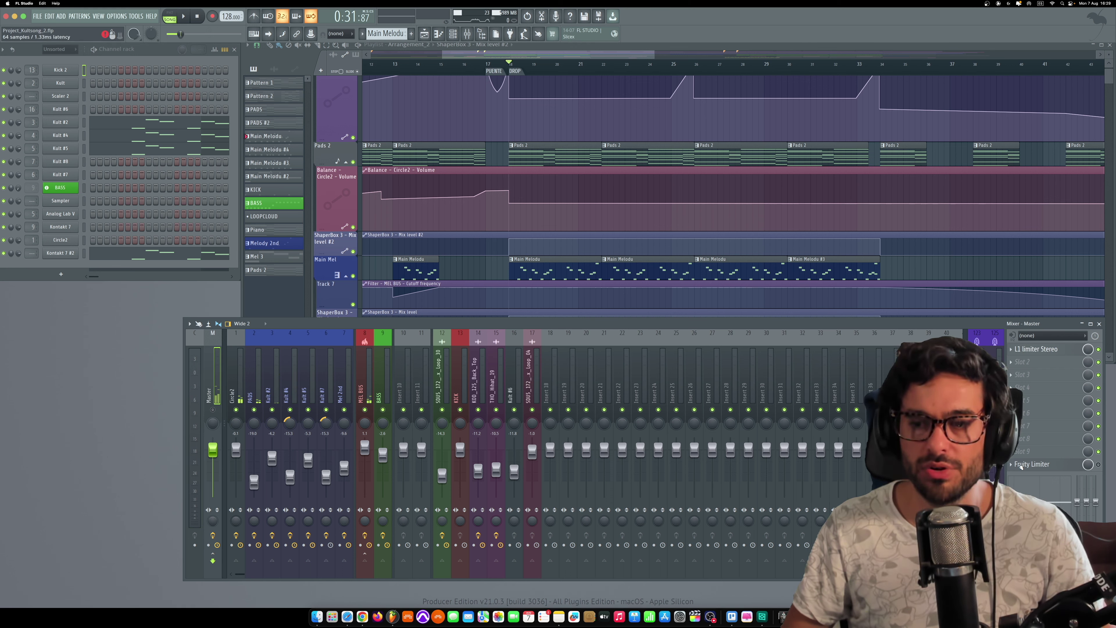
# Load Fruity Reeverb 2 into slot 5 of the Master track and move its window over the playlist.
pyautogui.click(1038, 400)
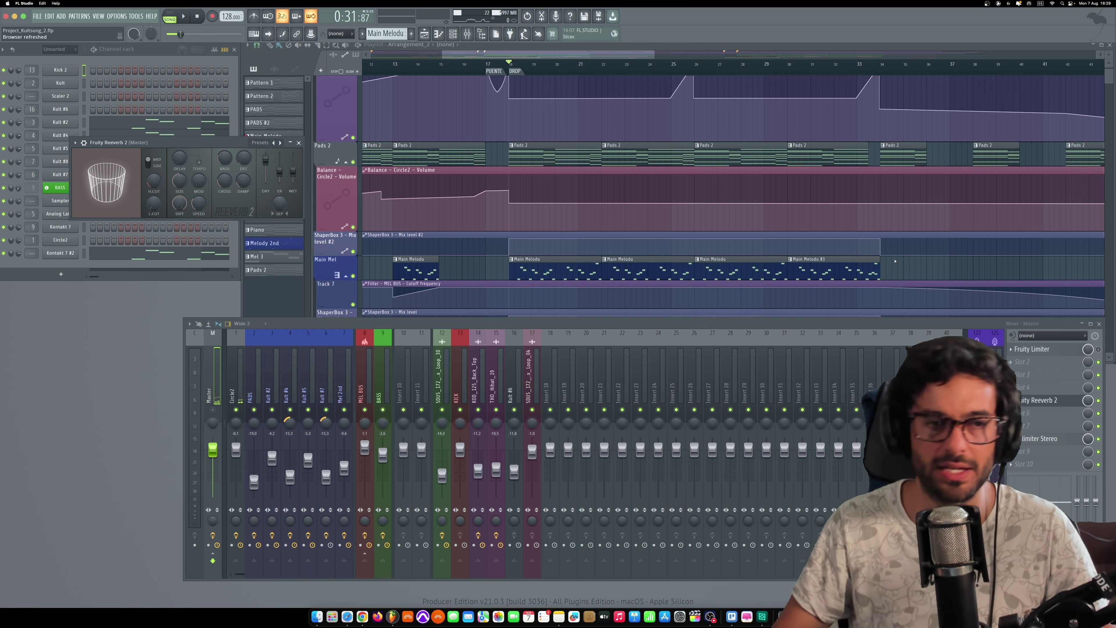
pyautogui.moveTo(169, 144); pyautogui.dragTo(610, 200)
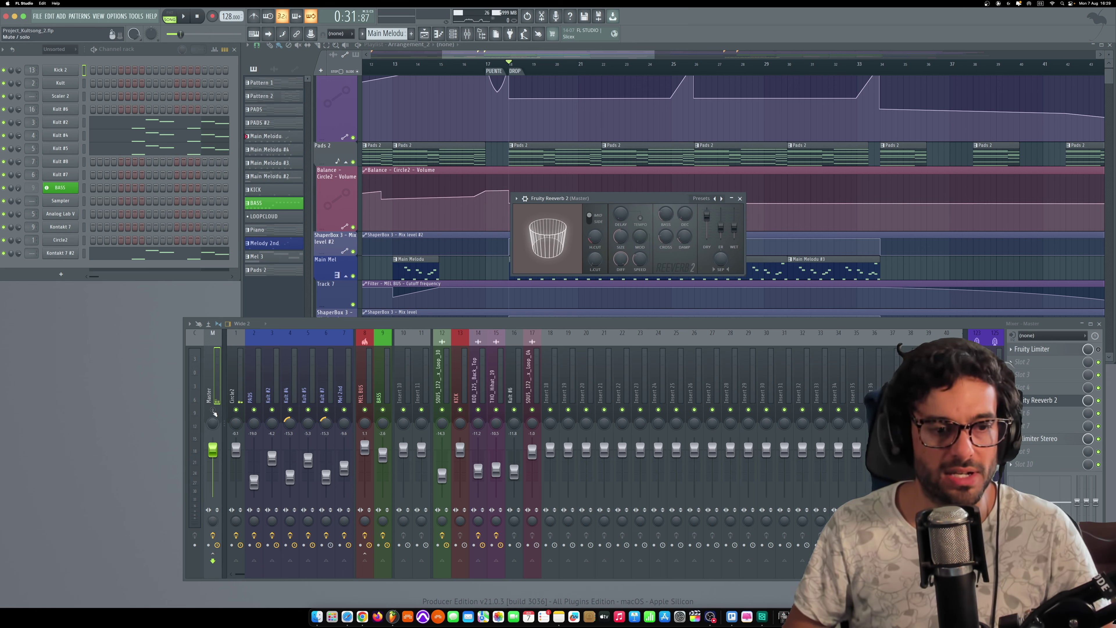
# Raise the reverb's wet level to 59% while the drop plays, and switch the effect's slot off.
pyautogui.press('space')
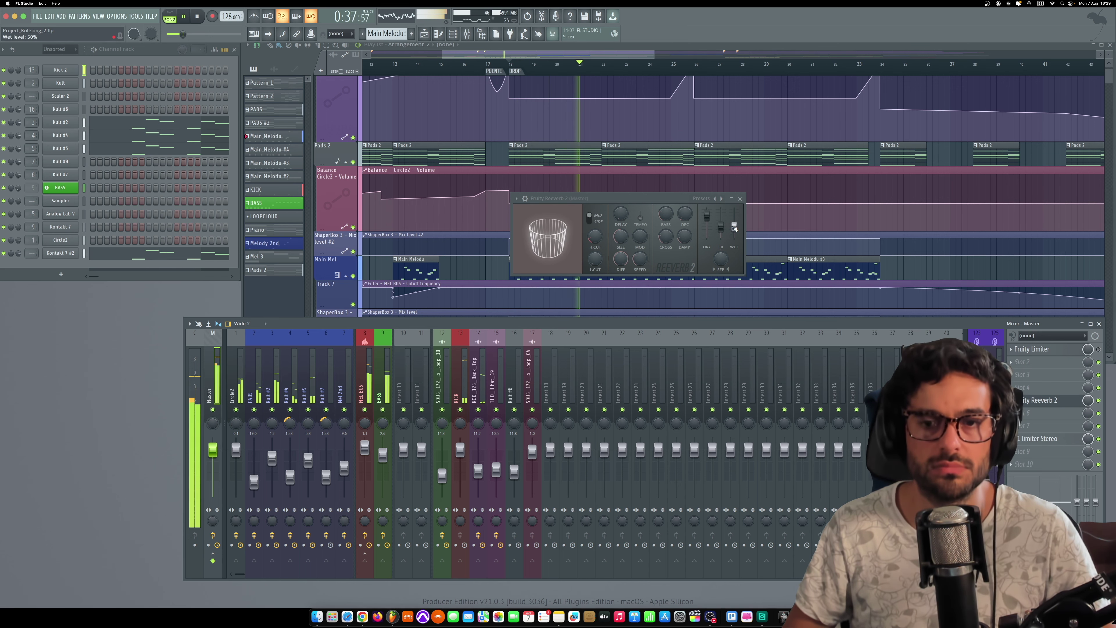
pyautogui.moveTo(734, 228); pyautogui.dragTo(735, 225)
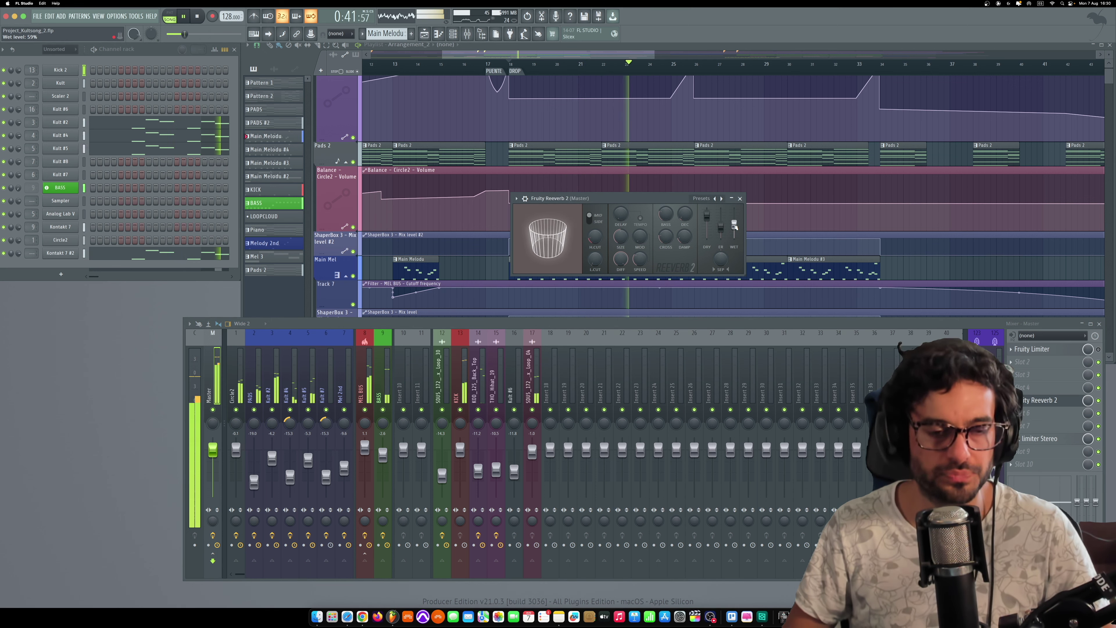
pyautogui.press('space')
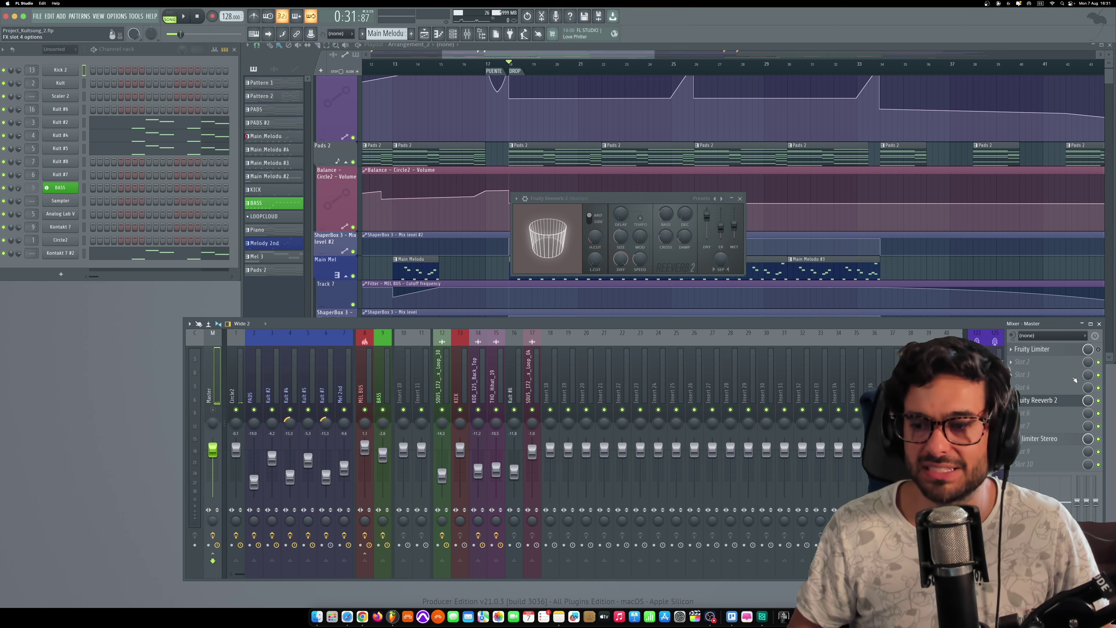
pyautogui.click(1099, 401)
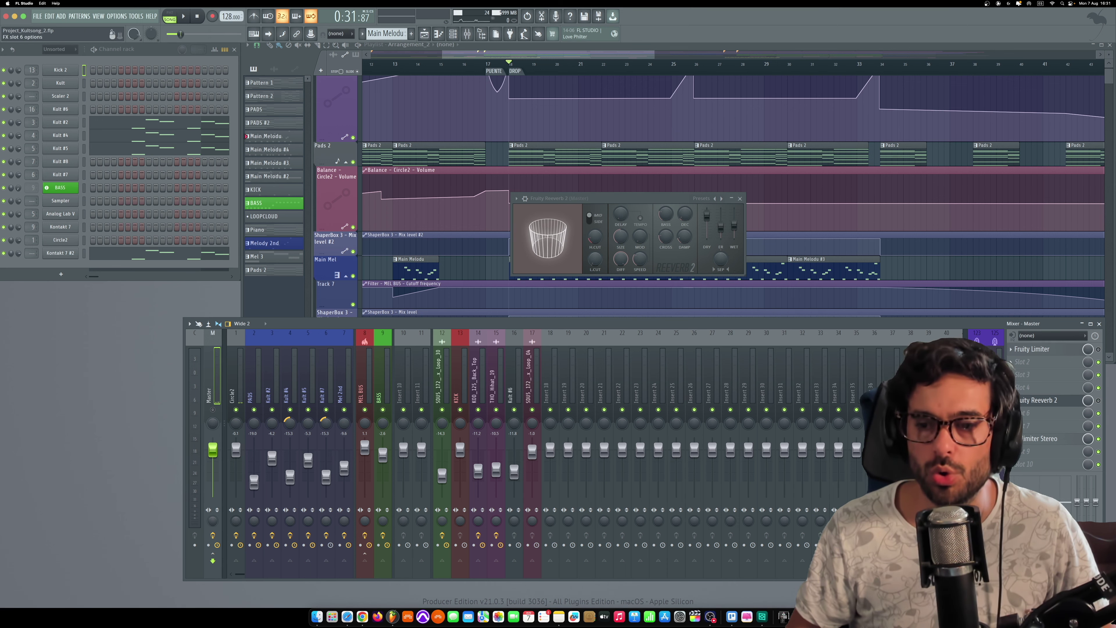
# Load the OTT multiband compressor into slot 6 of the Master track.
pyautogui.click(1046, 413)
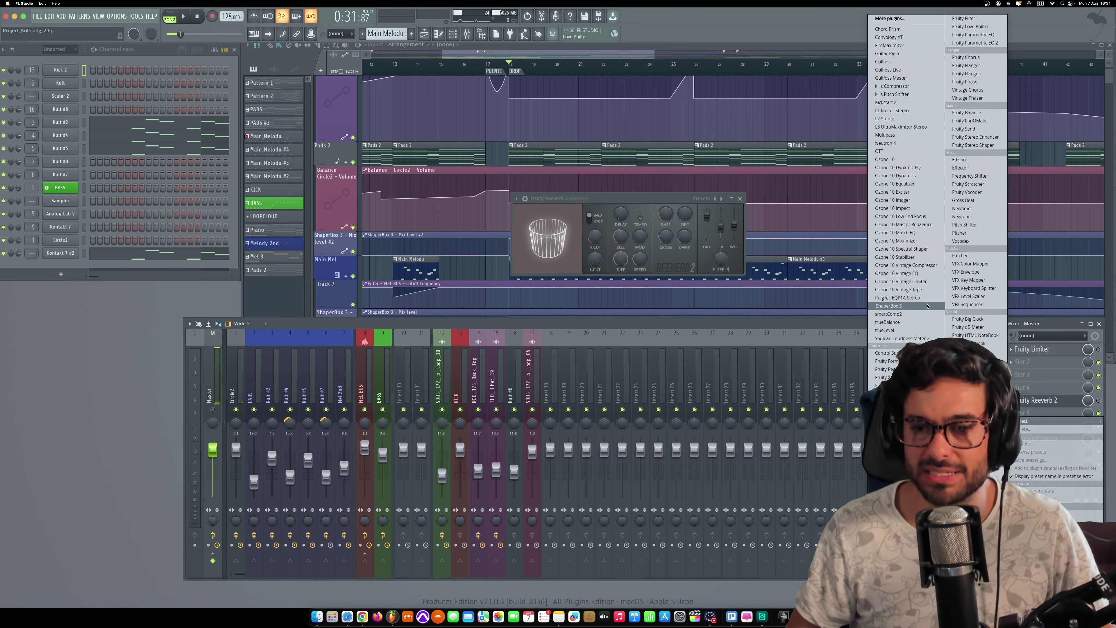
pyautogui.press('o')
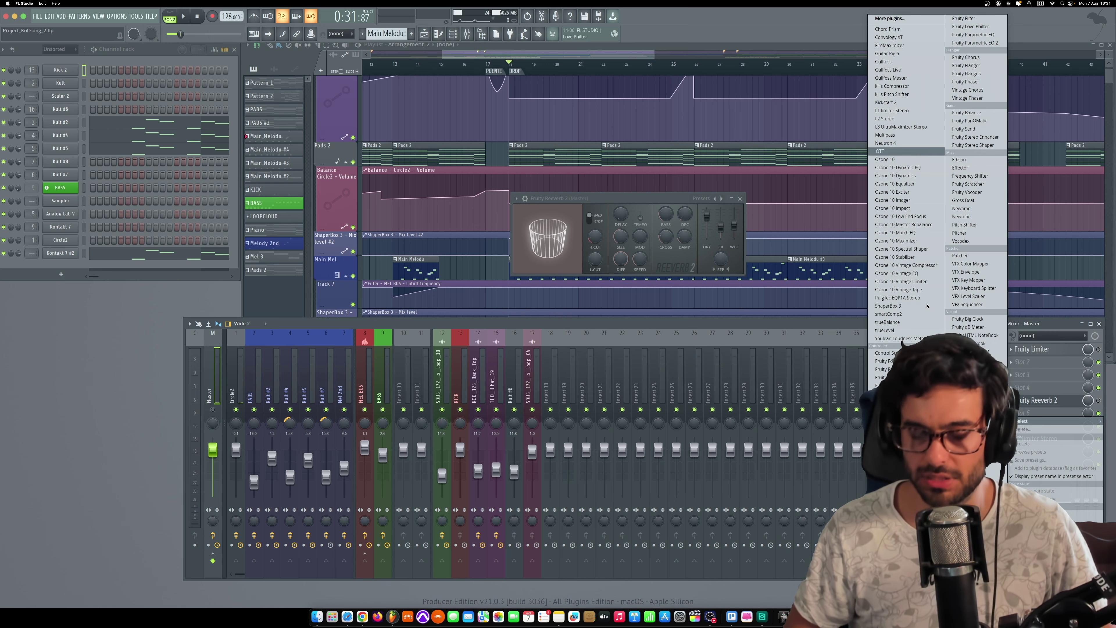
pyautogui.press('Return')
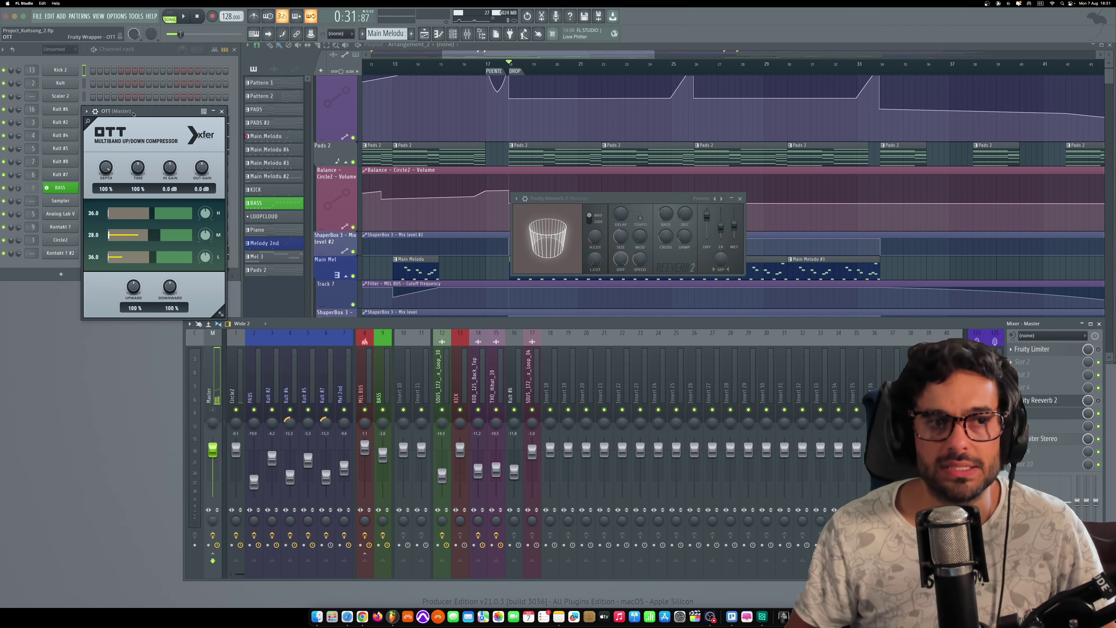
# Move the OTT window over the playlist and play the drop twice to compare the sound with and without OTT.
pyautogui.moveTo(127, 118); pyautogui.dragTo(747, 97)
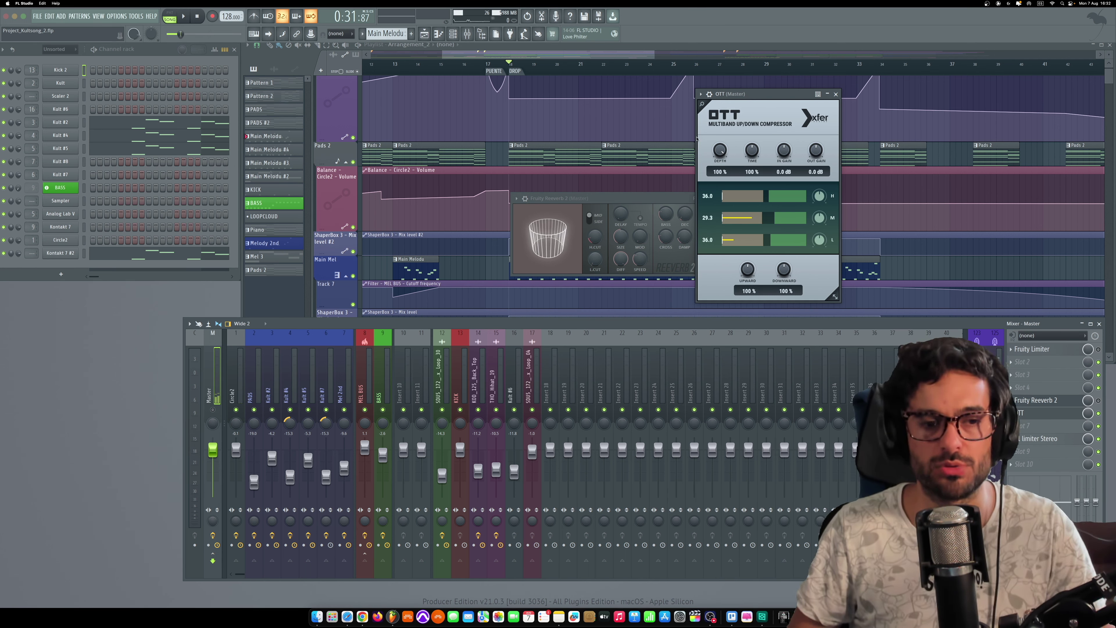
pyautogui.press('space')
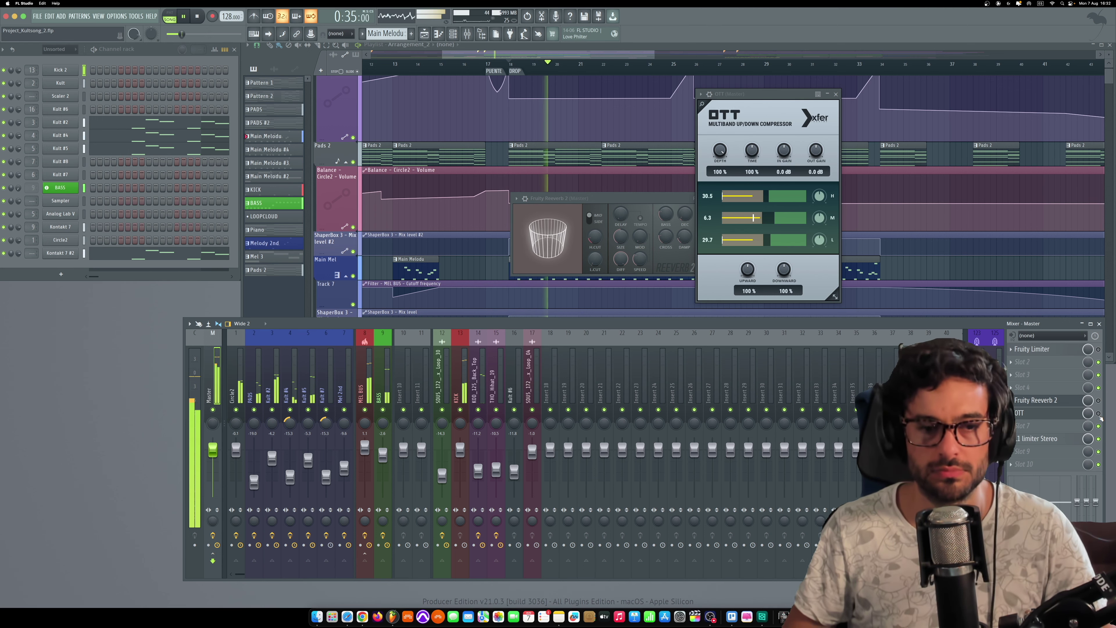
pyautogui.press('space')
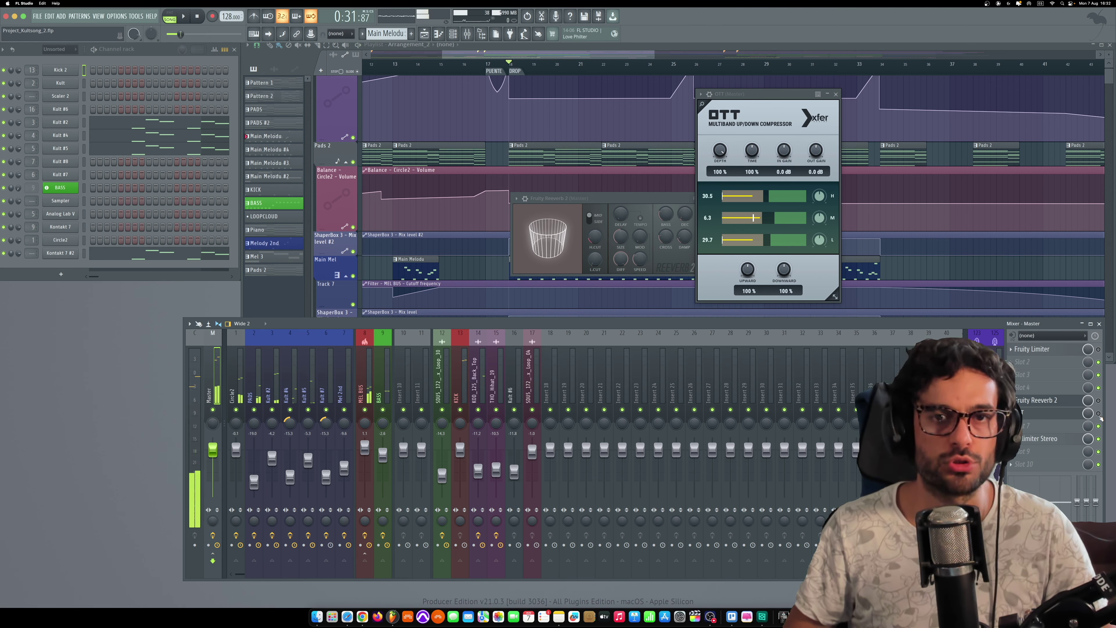
pyautogui.press('space')
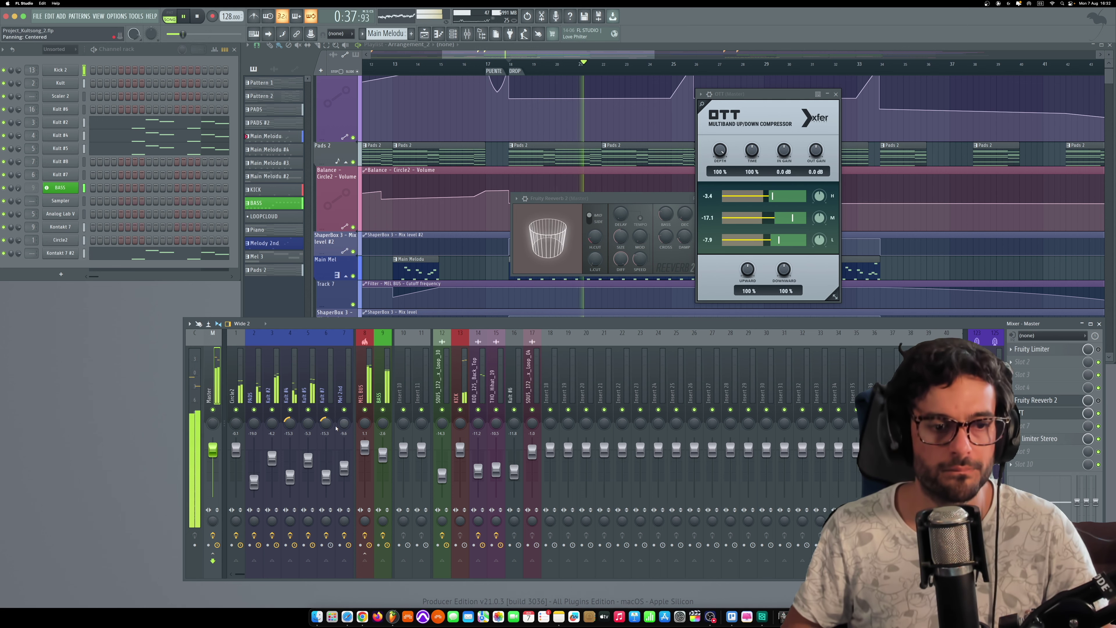
pyautogui.press('space')
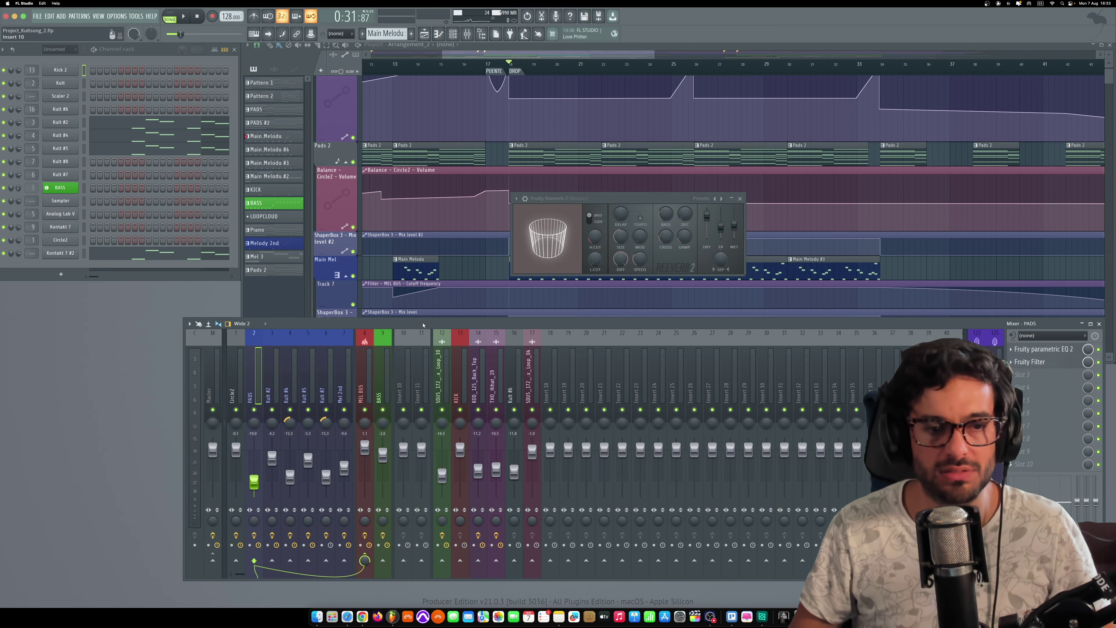
# Open Fruity parametric EQ 2 of the PADS track over the playlist and play the drop with only PADS soloed.
pyautogui.click(1029, 350)
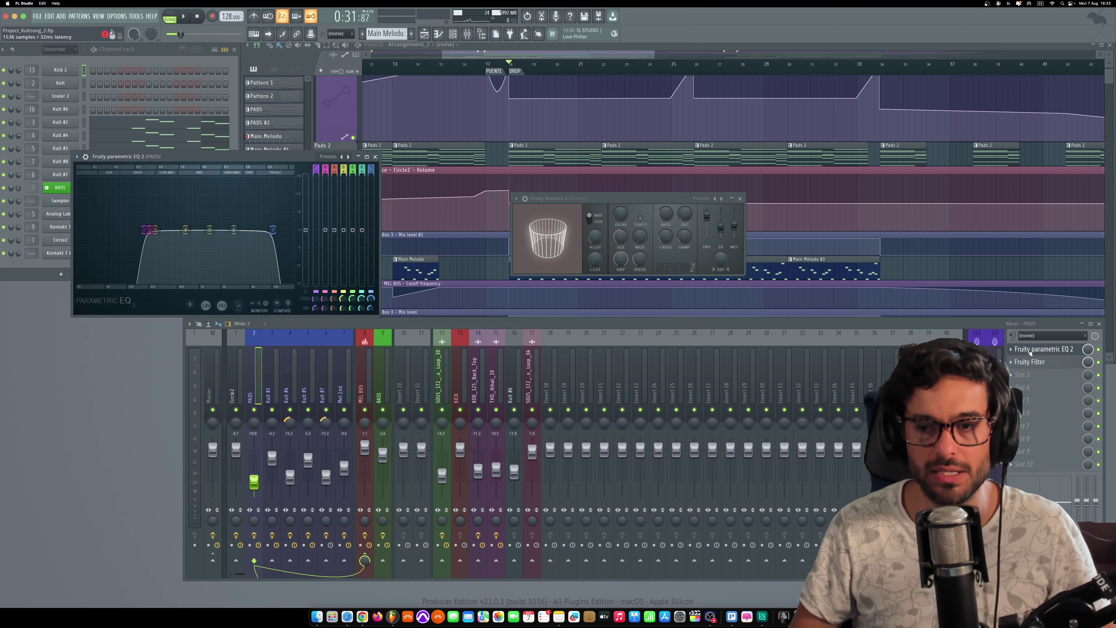
pyautogui.moveTo(229, 156); pyautogui.dragTo(399, 144)
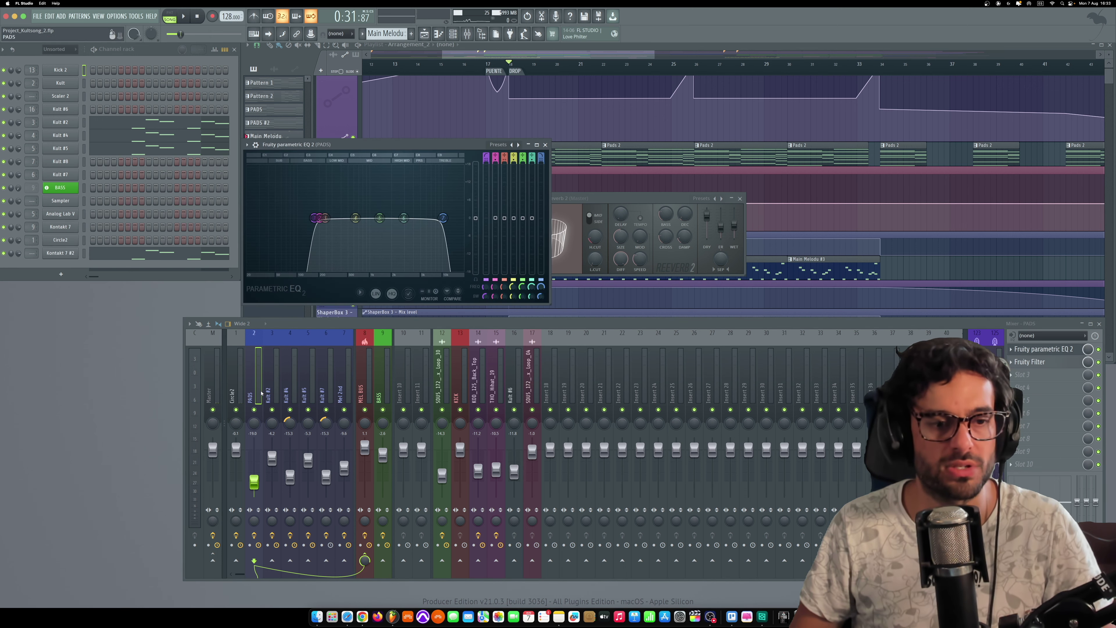
pyautogui.press('space')
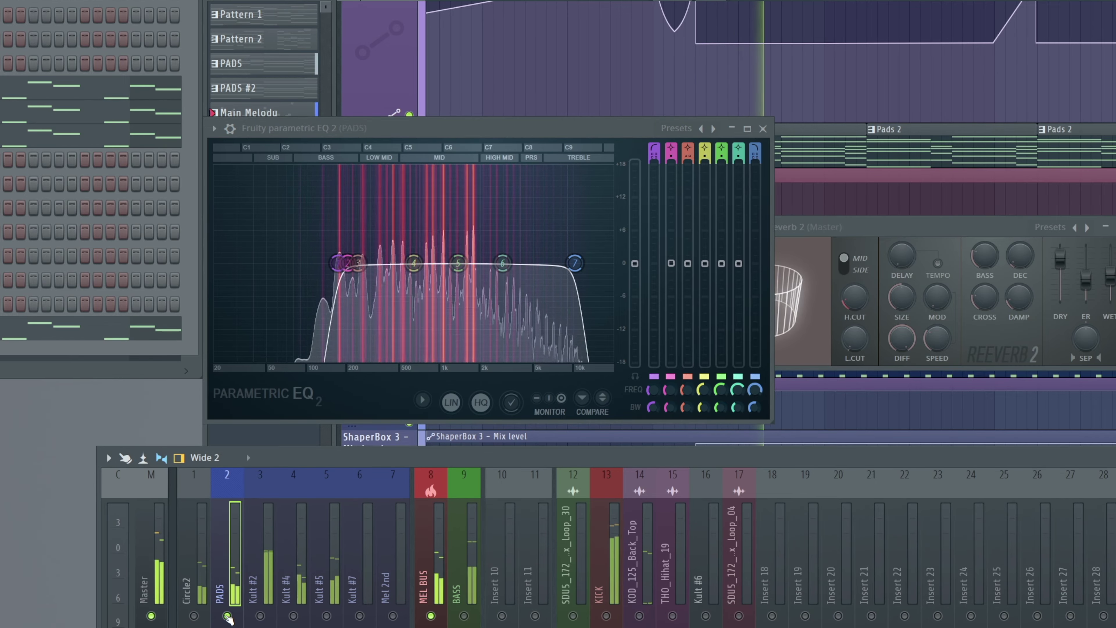
pyautogui.click(227, 616)
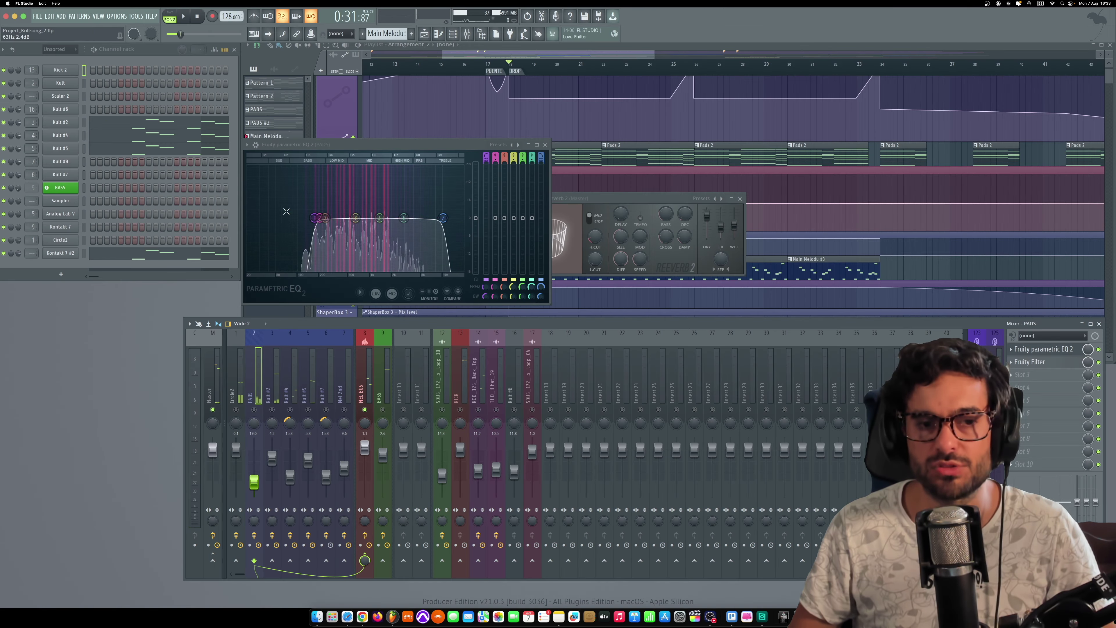
# Sweep the PADS EQ's high-pass band 1 down and back up, set low-pass band 7 to about 9783 Hz, and close the EQ.
pyautogui.moveTo(314, 217); pyautogui.dragTo(308, 217)
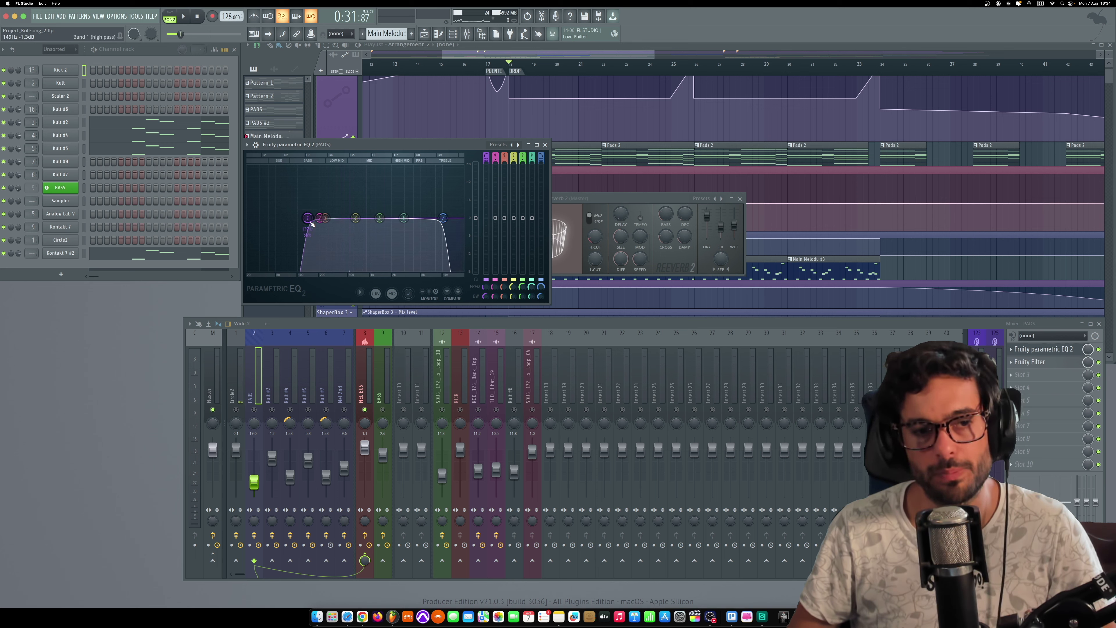
pyautogui.moveTo(311, 224); pyautogui.dragTo(257, 239)
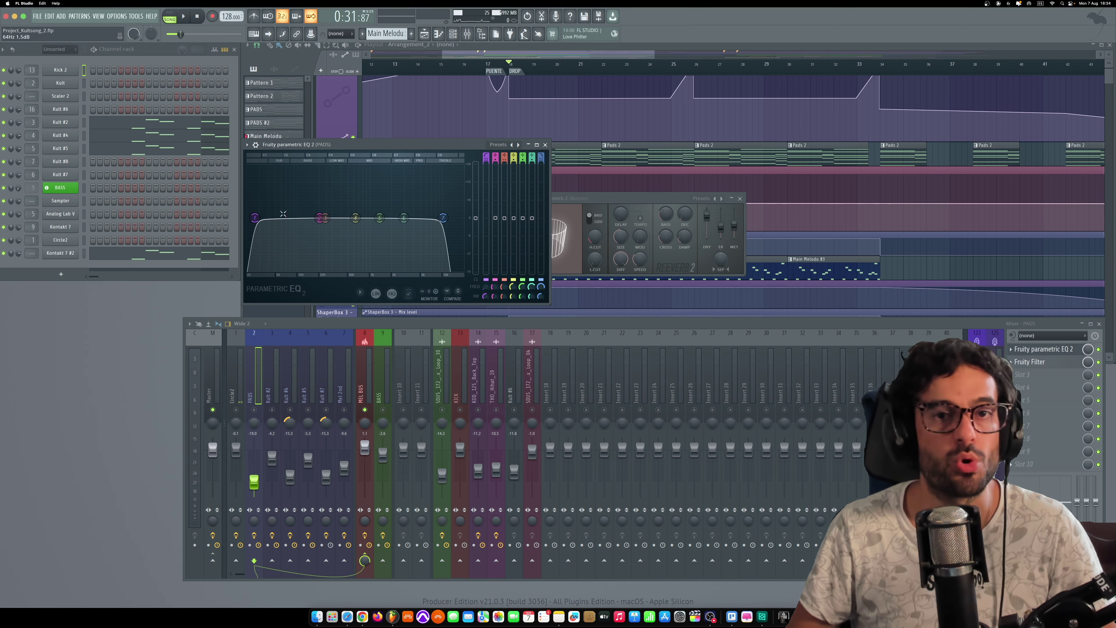
pyautogui.moveTo(255, 223); pyautogui.dragTo(317, 220)
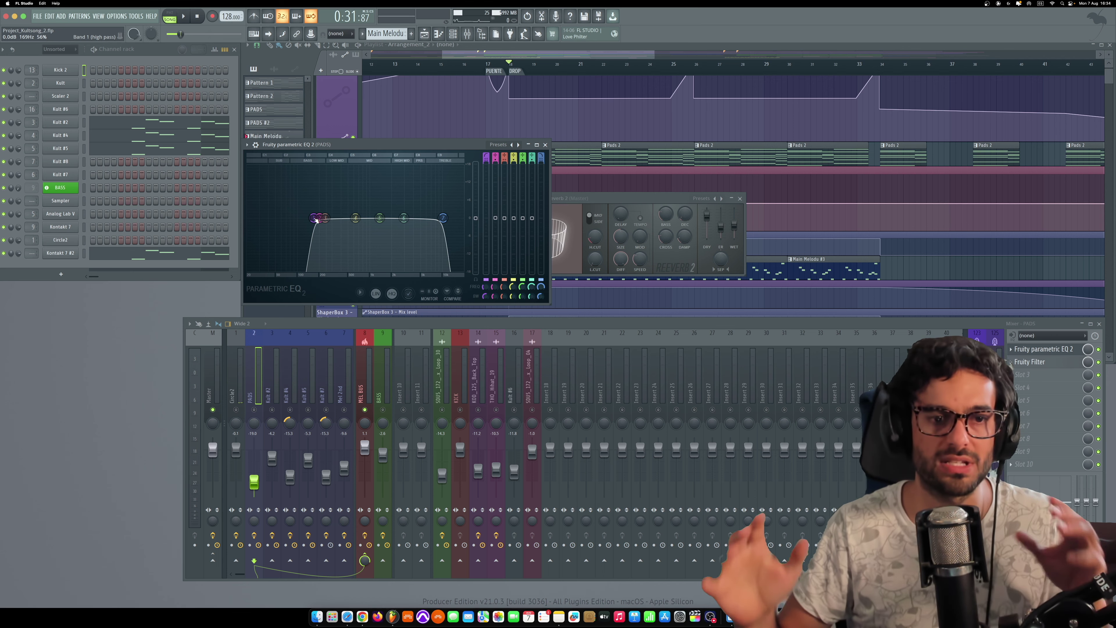
pyautogui.moveTo(317, 220); pyautogui.dragTo(276, 217)
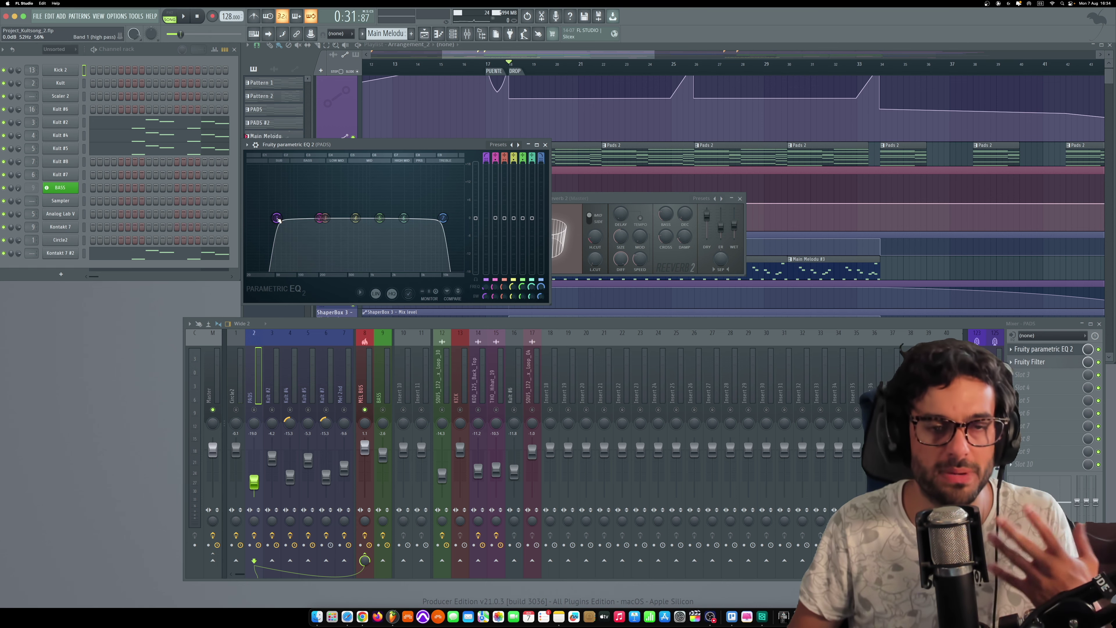
pyautogui.moveTo(278, 220); pyautogui.dragTo(305, 218)
pyautogui.moveTo(444, 218); pyautogui.dragTo(442, 219)
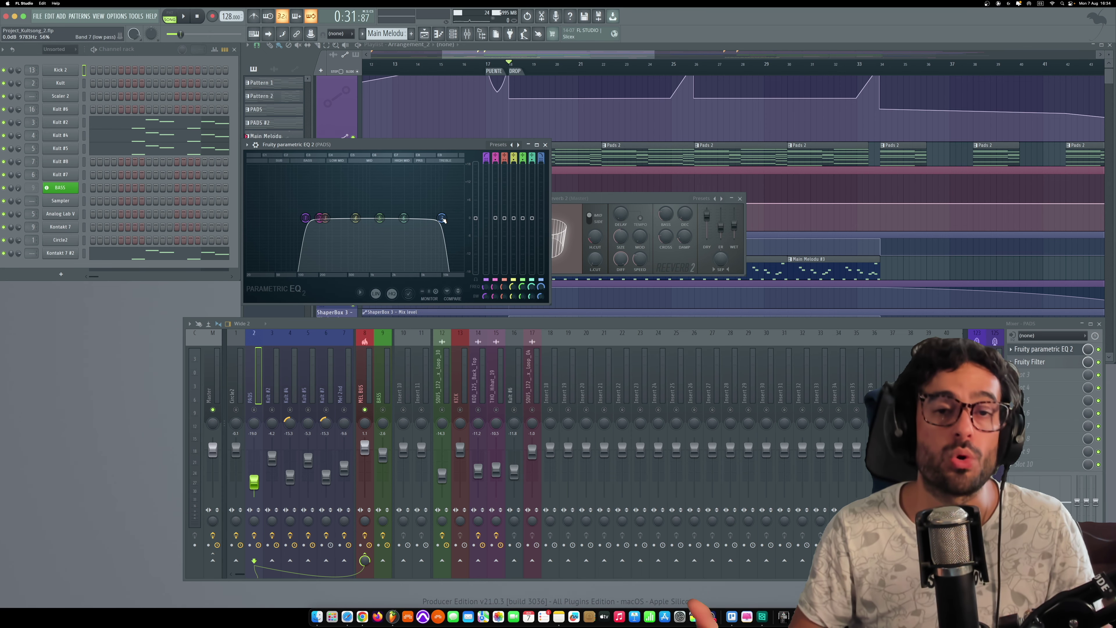
pyautogui.click(545, 145)
# Release the solo so all mixer tracks are active, select the KICK track, and play the drop.
pyautogui.hscroll(5, 551, 152)
pyautogui.hscroll(-6, 551, 152)
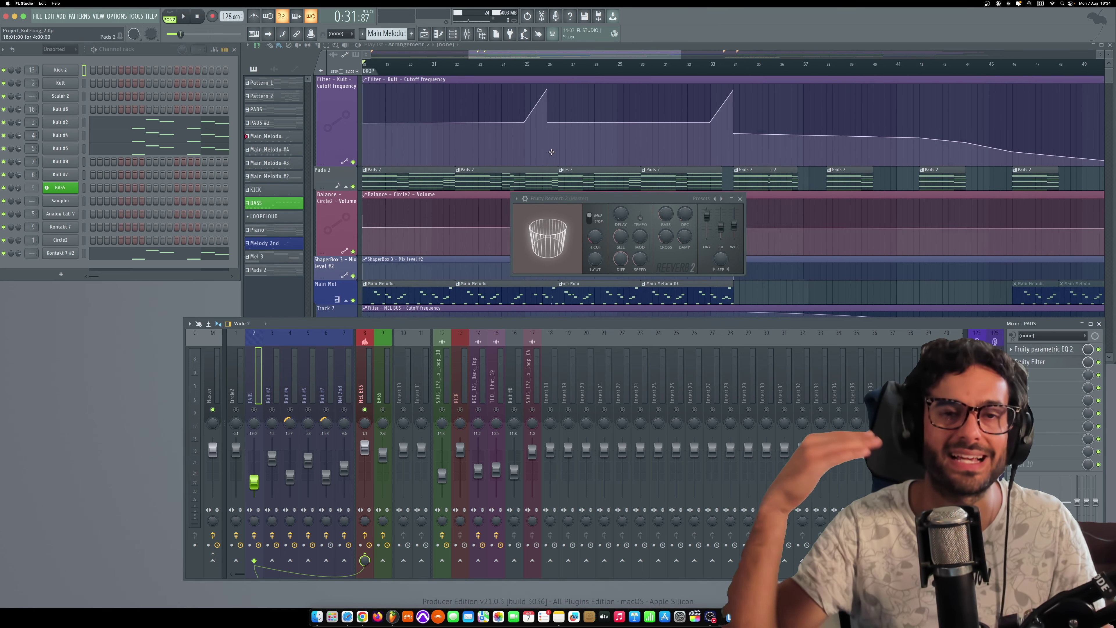
pyautogui.hscroll(2, 551, 152)
pyautogui.scroll(2, 551, 152)
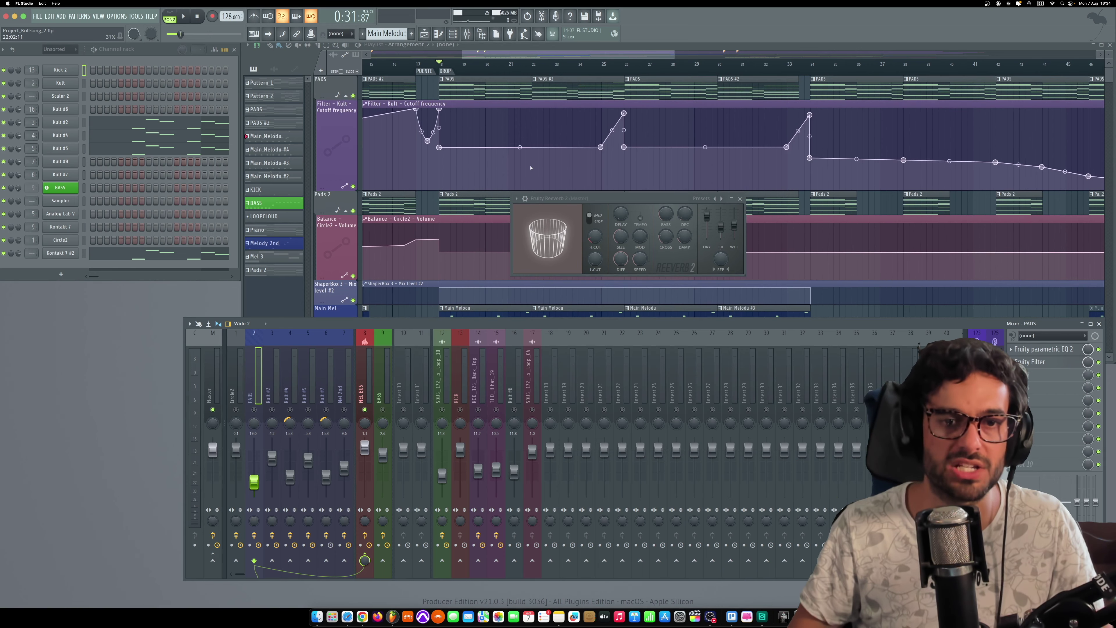
pyautogui.scroll(-5, 455, 175)
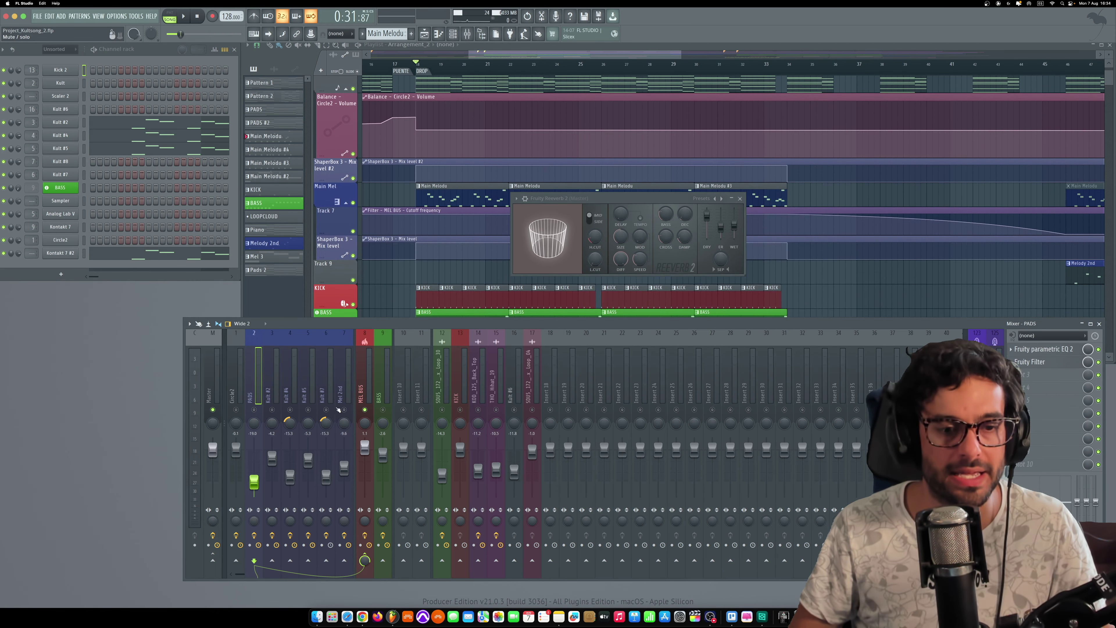
pyautogui.rightClick(271, 412)
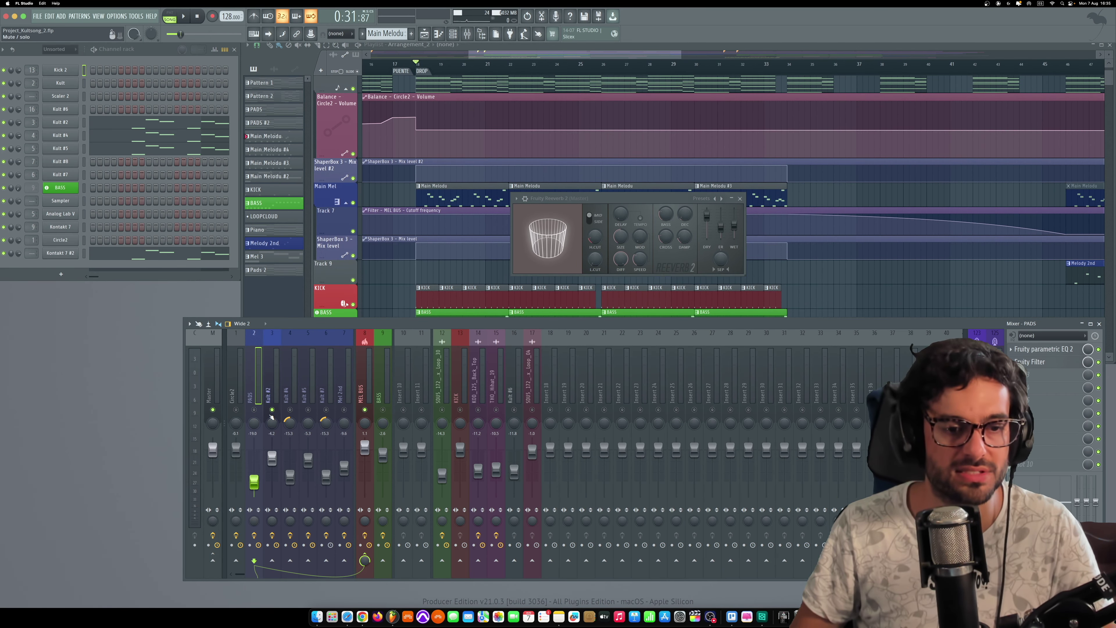
pyautogui.rightClick(272, 411)
pyautogui.click(457, 395)
pyautogui.press('space')
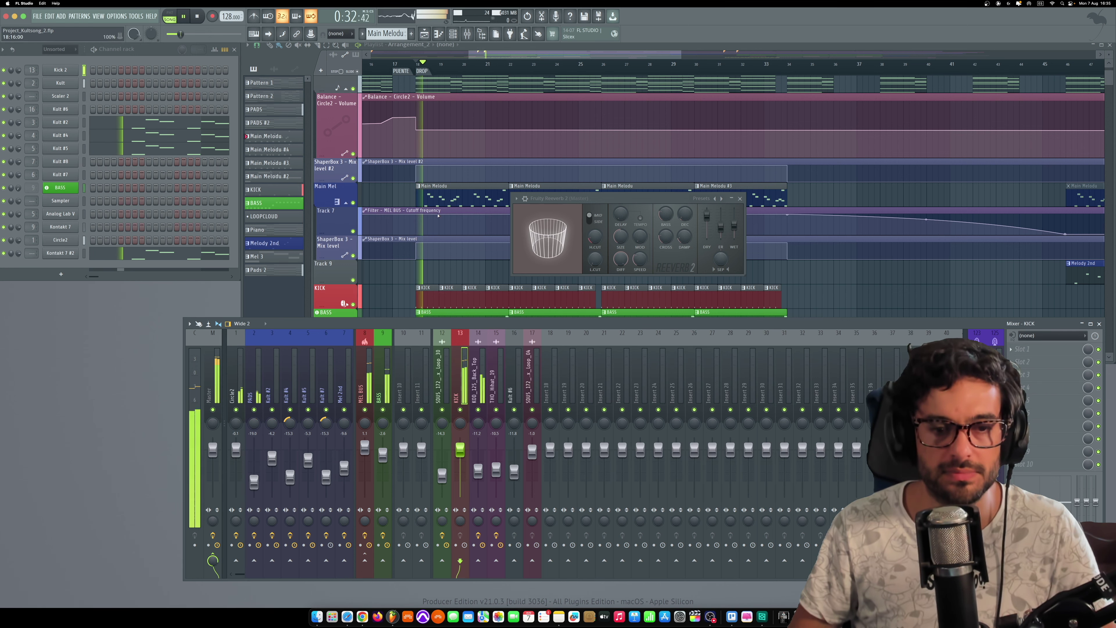
# Select the MEL BUS track, stop playback, and open its ShaperBox 3 effect over the playlist.
pyautogui.click(365, 382)
pyautogui.press('space')
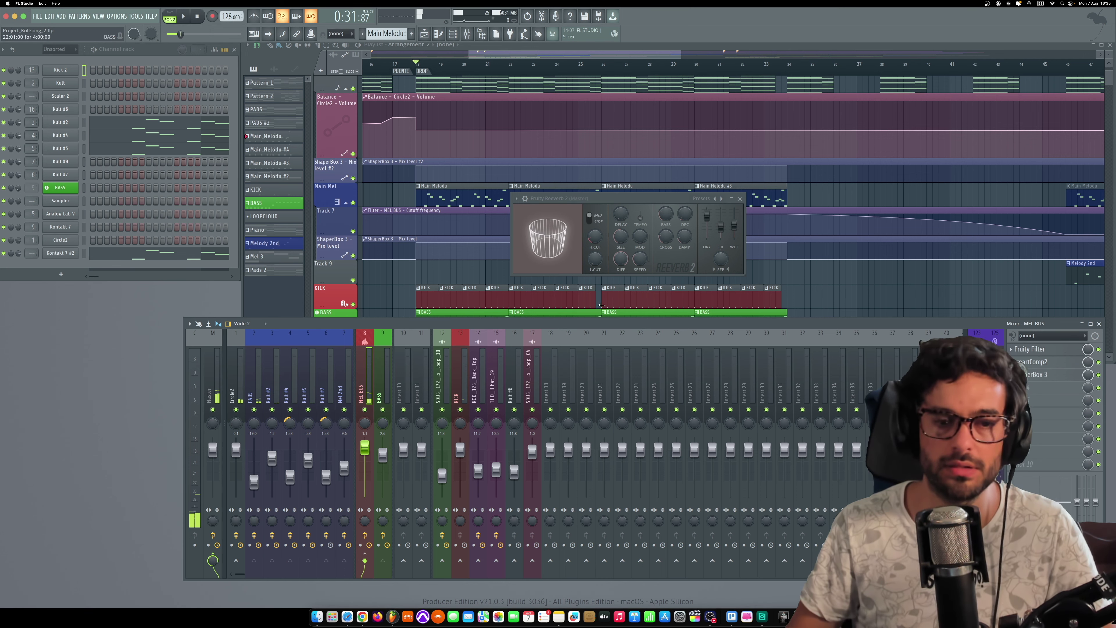
pyautogui.click(1040, 375)
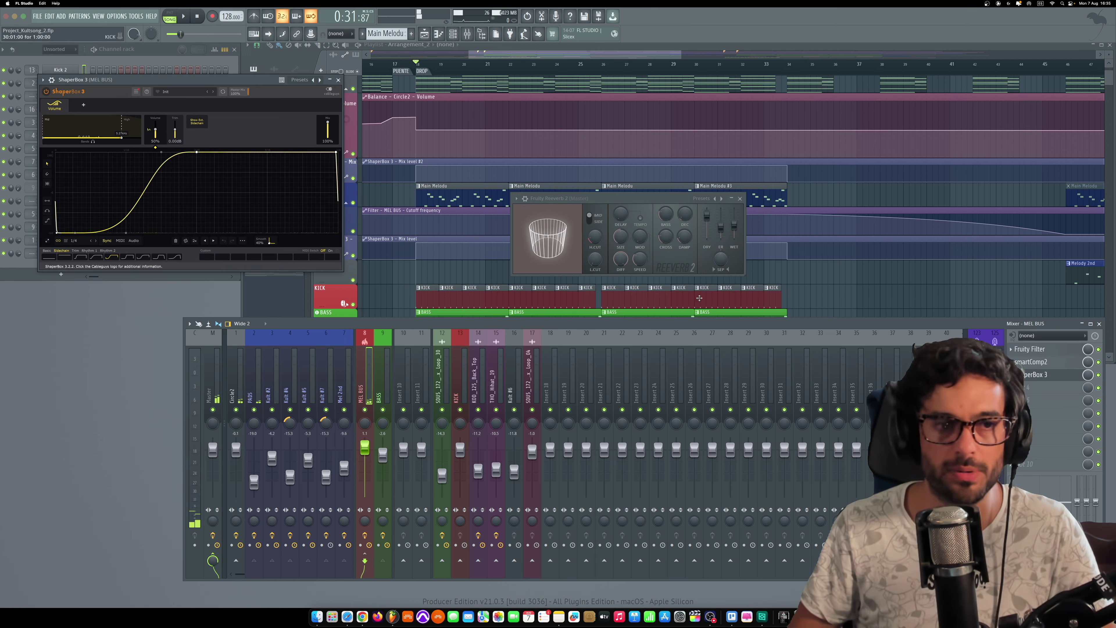
pyautogui.moveTo(209, 81); pyautogui.dragTo(560, 83)
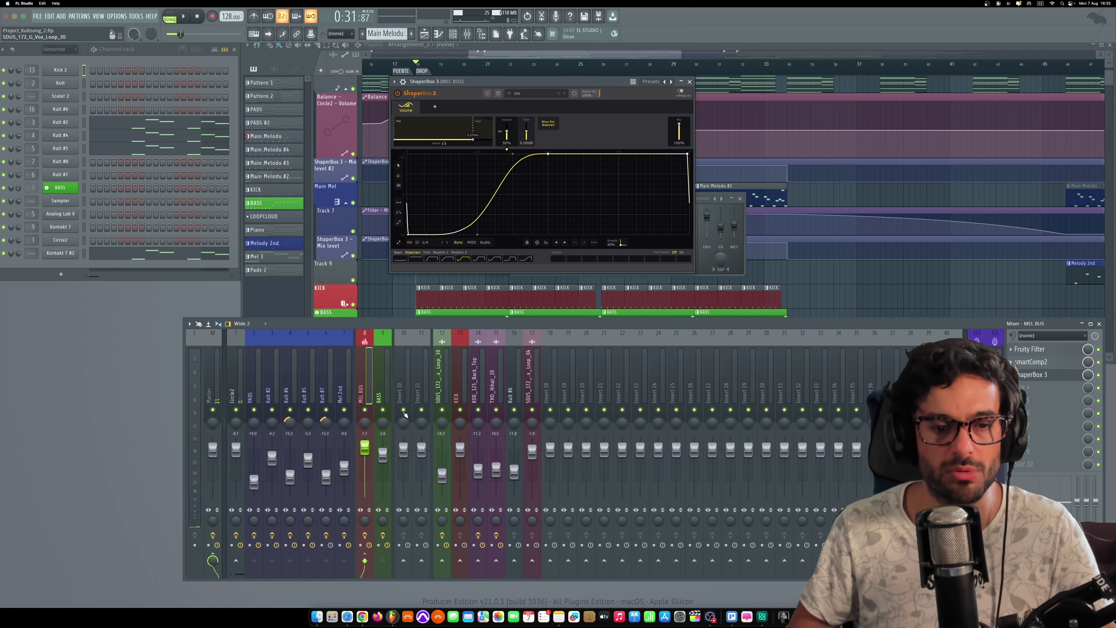
# Solo MEL BUS with tracks 1 to 7, from Circle2 to Mel 2nd, enabled, play the drop, and close ShaperBox 3.
pyautogui.rightClick(365, 409)
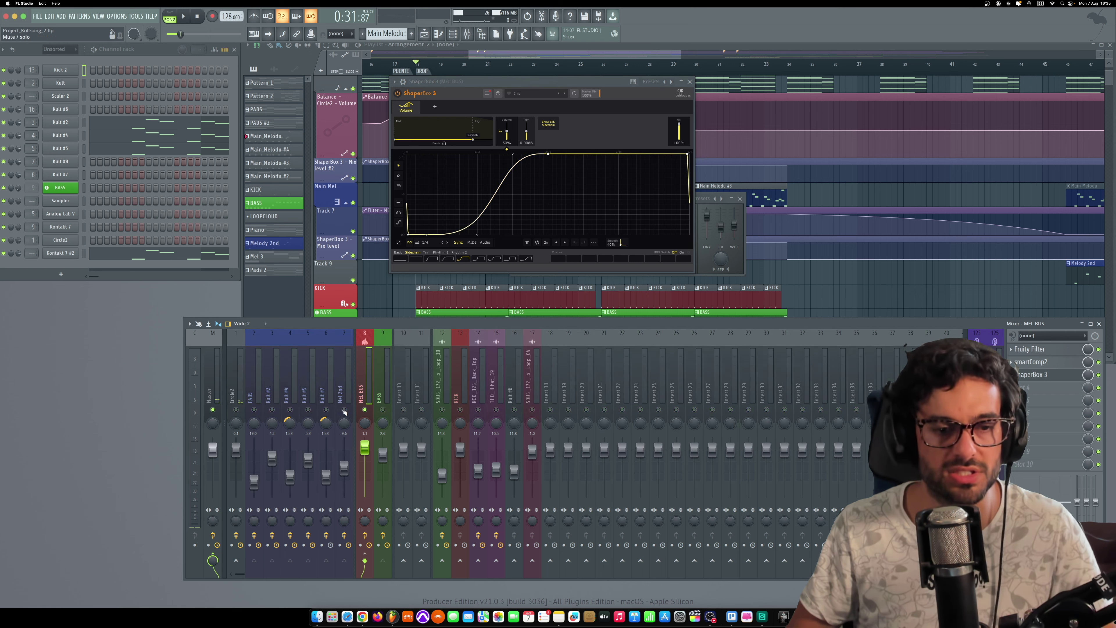
pyautogui.moveTo(345, 409); pyautogui.dragTo(241, 411)
pyautogui.press('space')
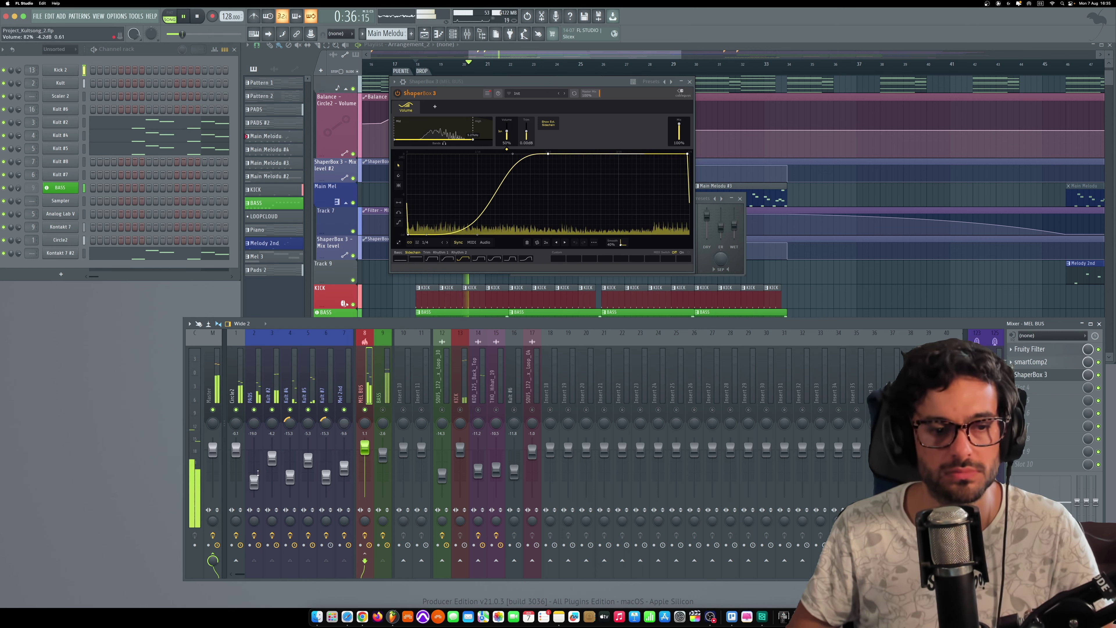
pyautogui.press('space')
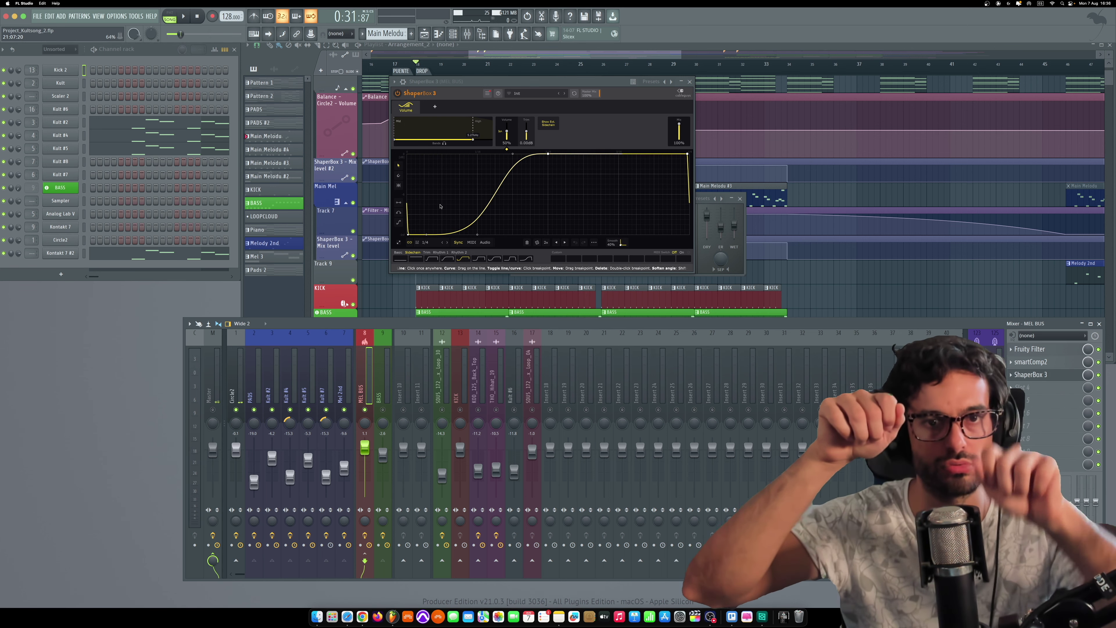
pyautogui.click(690, 81)
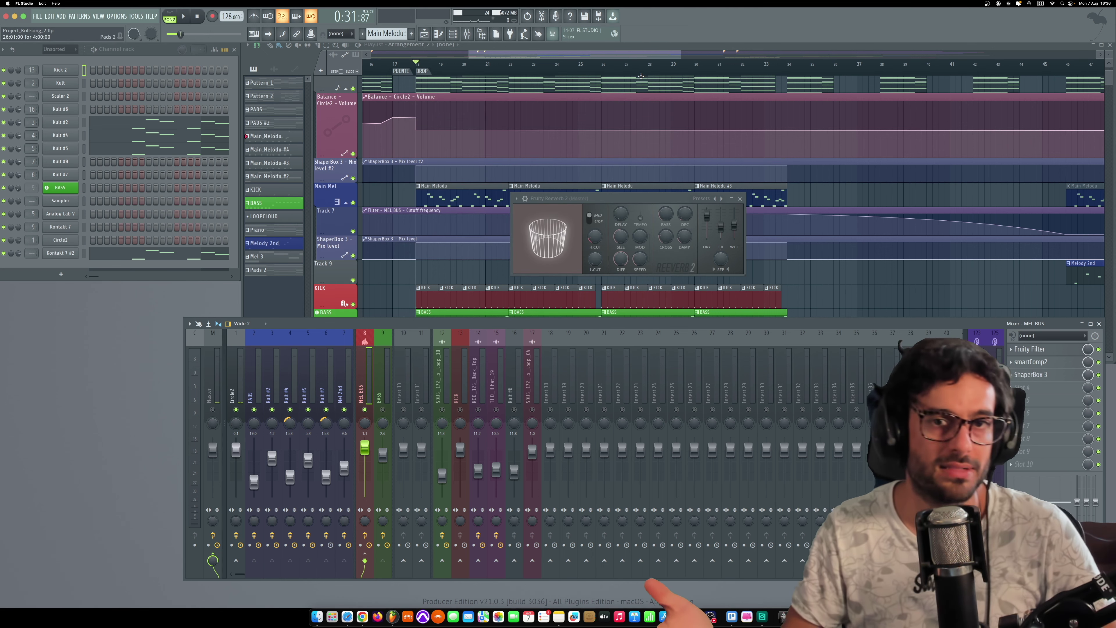